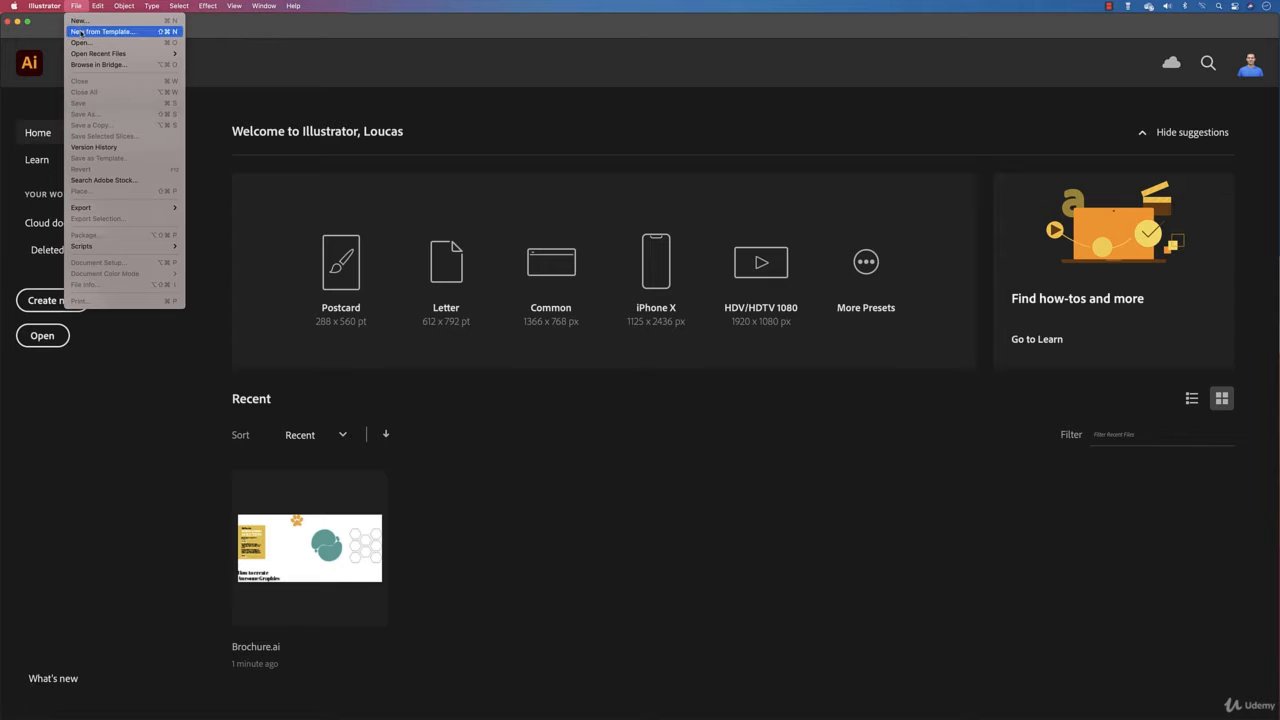
Open Brochure.ai from the Section -2 - Drawing folder of the exercise files.
left_click(80, 42)
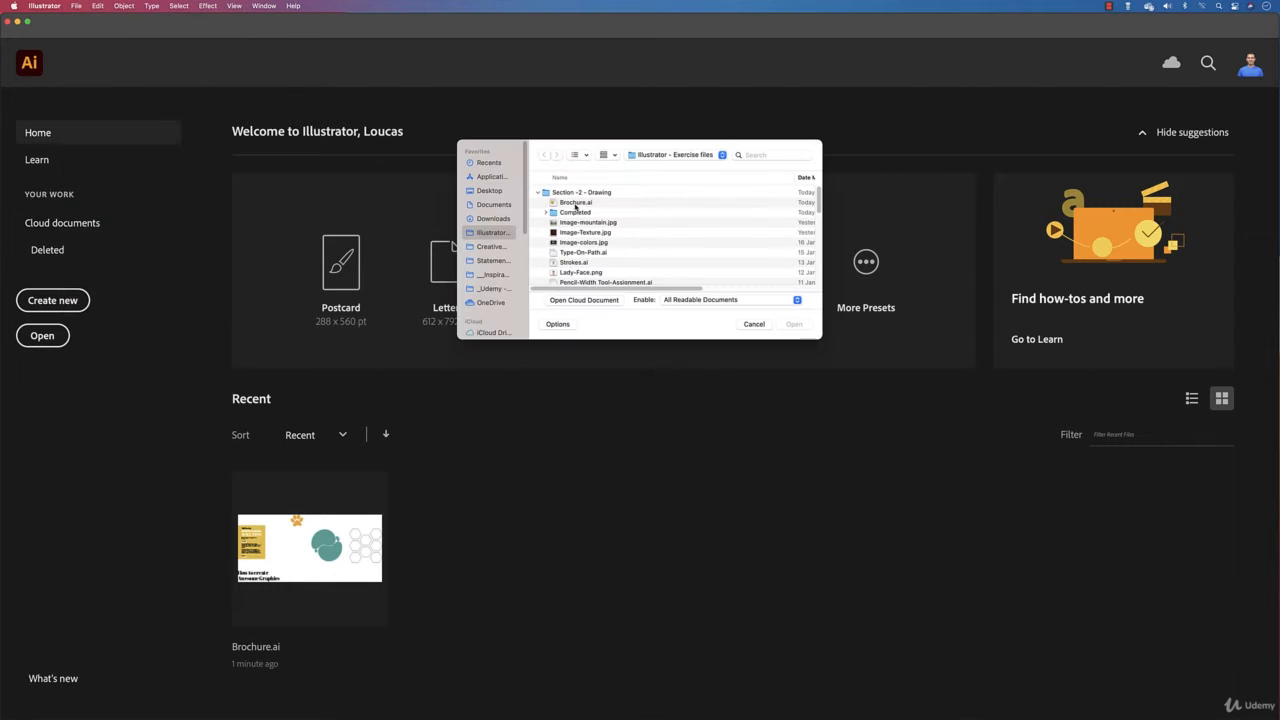
left_click(575, 203)
left_click(794, 325)
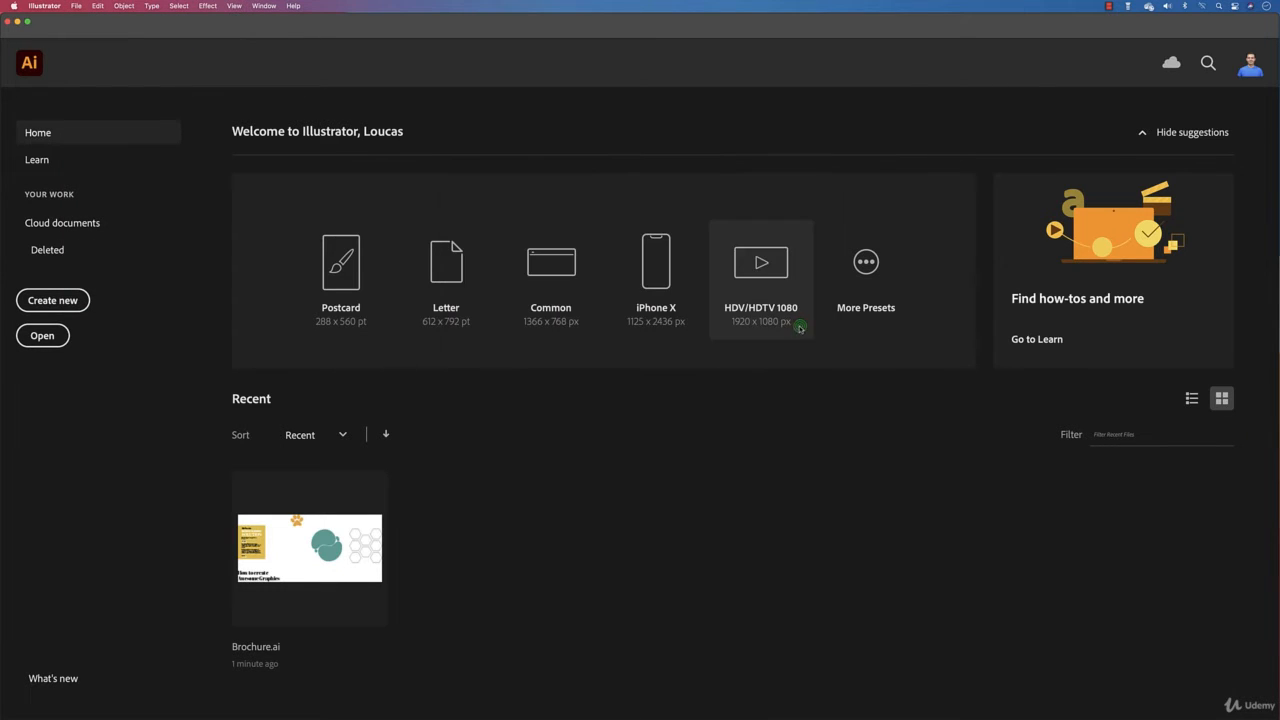
left_click_drag(686, 325, 641, 352)
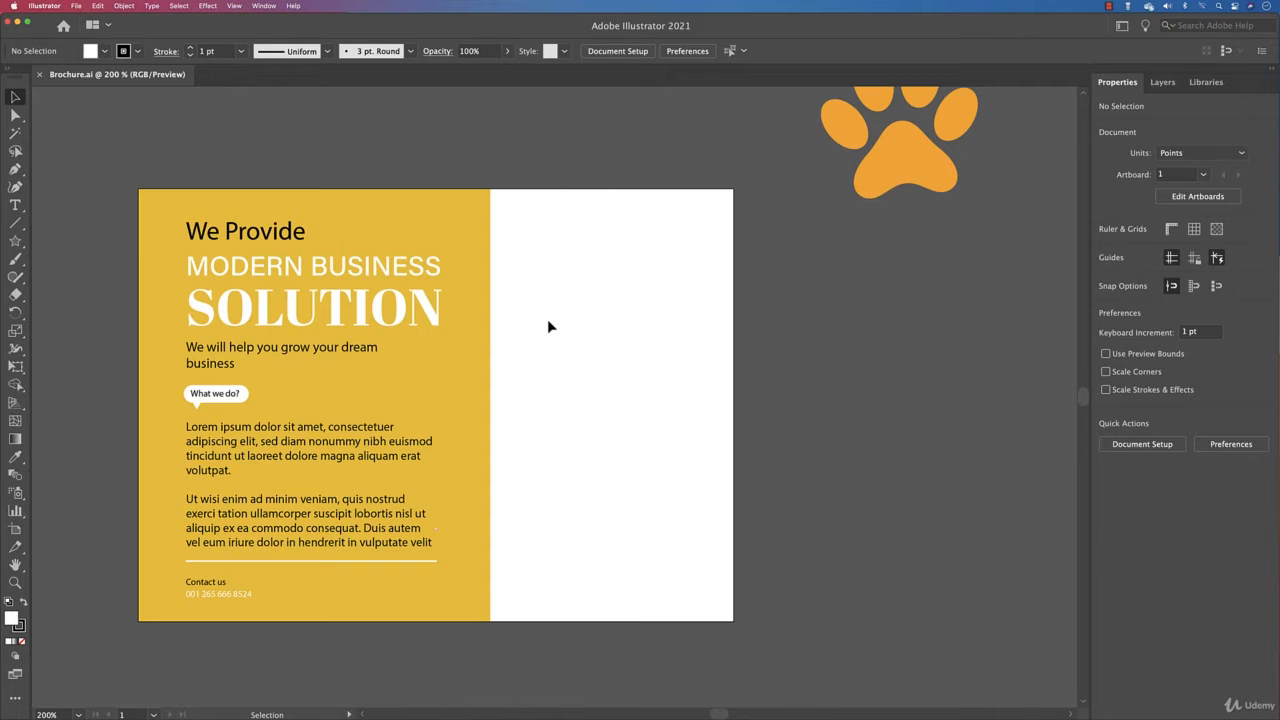
Check which layers hold the brochure text and the orange paw, and select the SOLUTION heading to make its layer, Layer 2, active.
left_click(1163, 83)
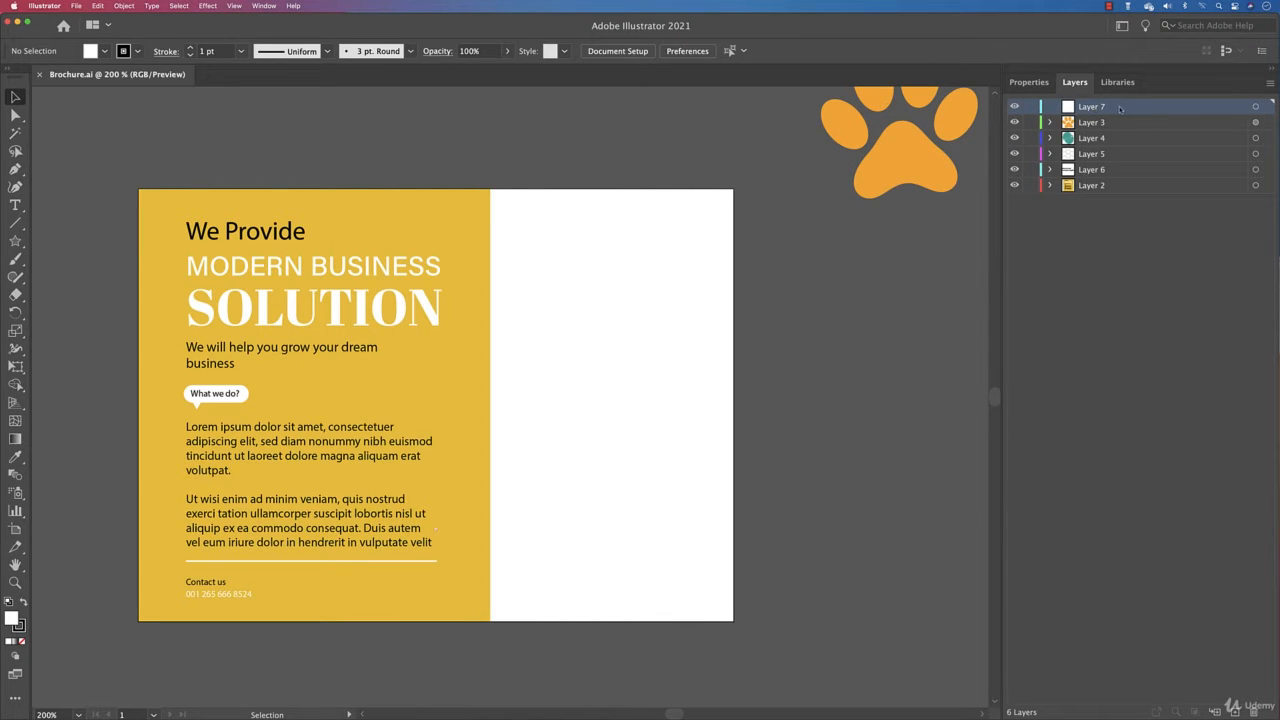
left_click(381, 318)
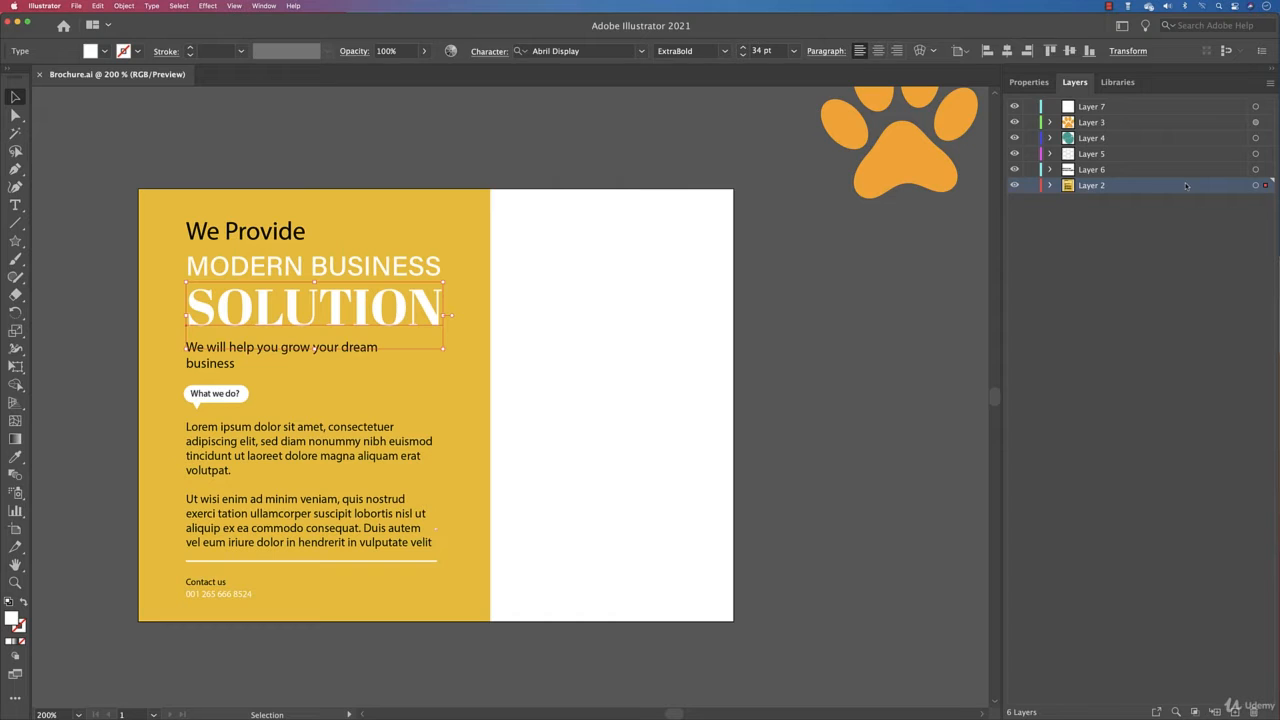
left_click(780, 266)
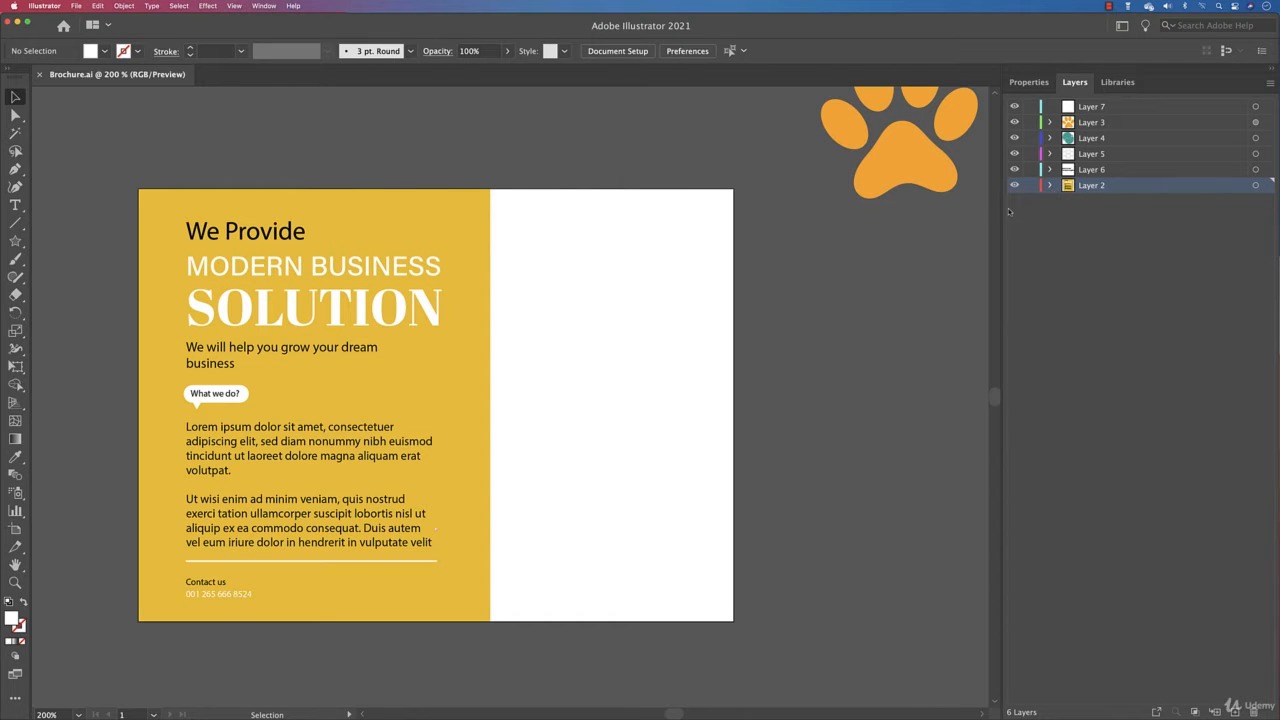
left_click(897, 164)
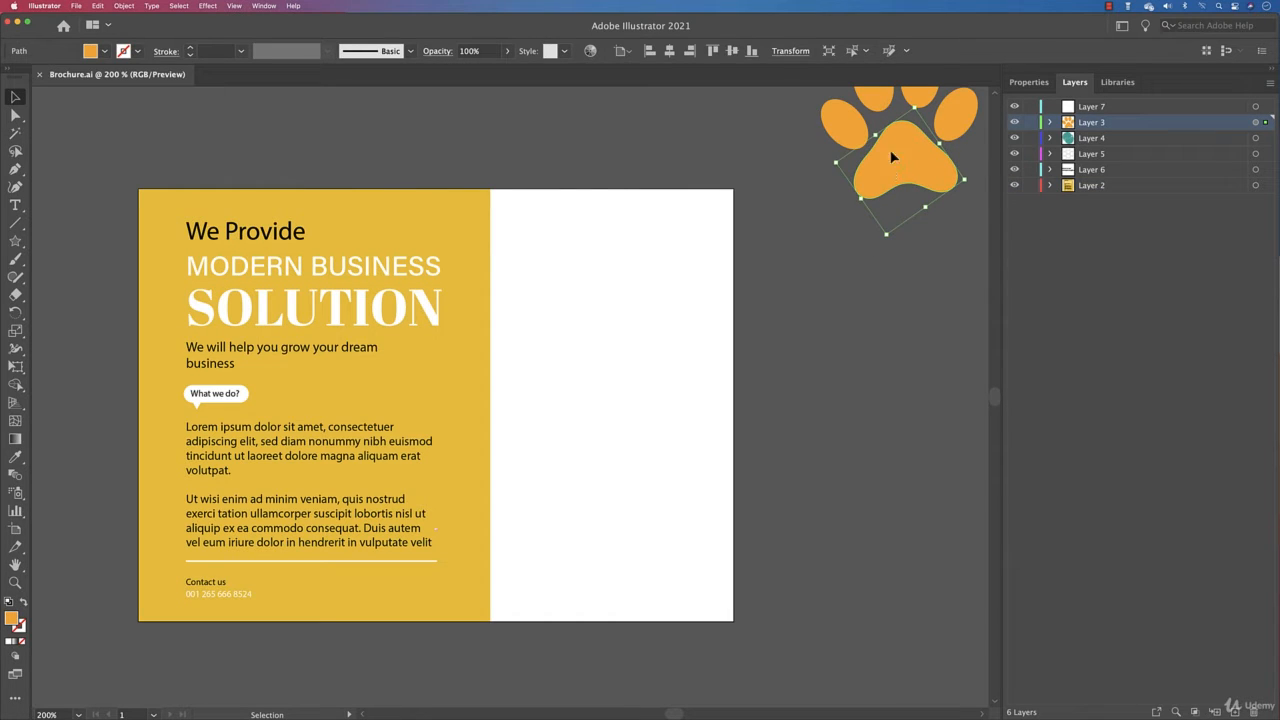
left_click(419, 323)
left_click(1028, 82)
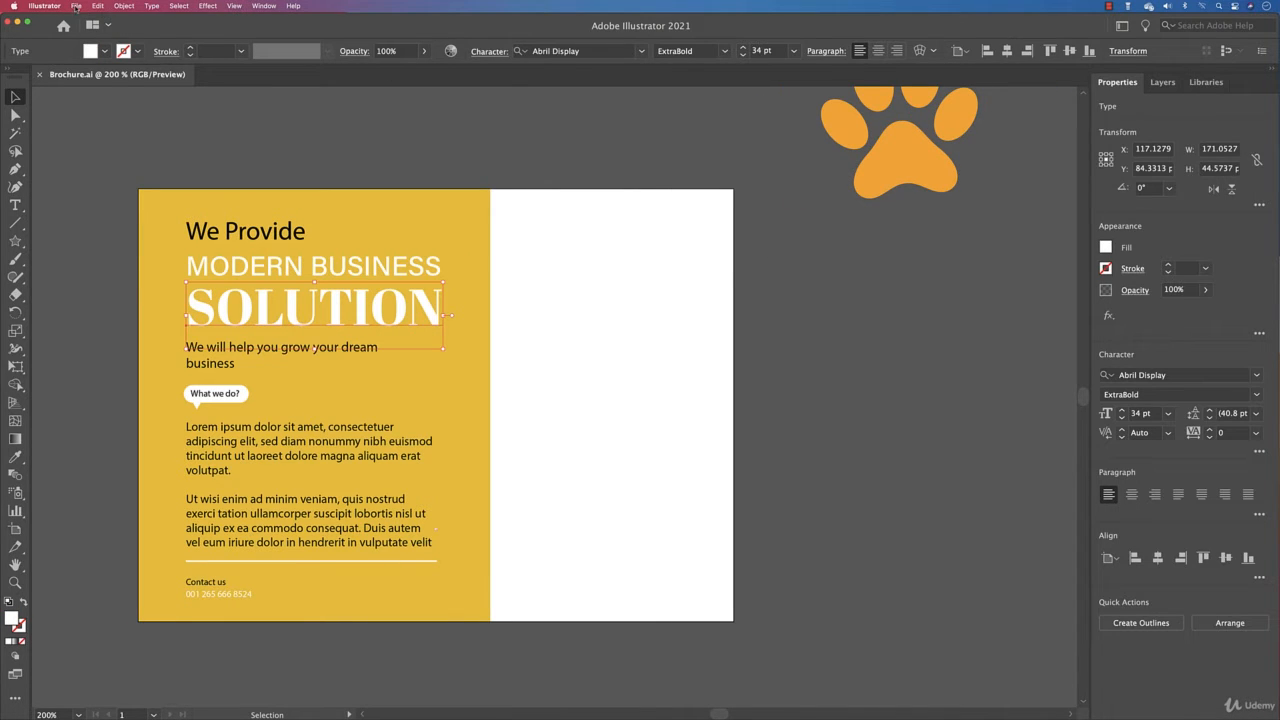
Place Image-mountain.jpg as an embedded image over the brochure's white half, at about 497 × 332 pt.
left_click(76, 8)
left_click(84, 191)
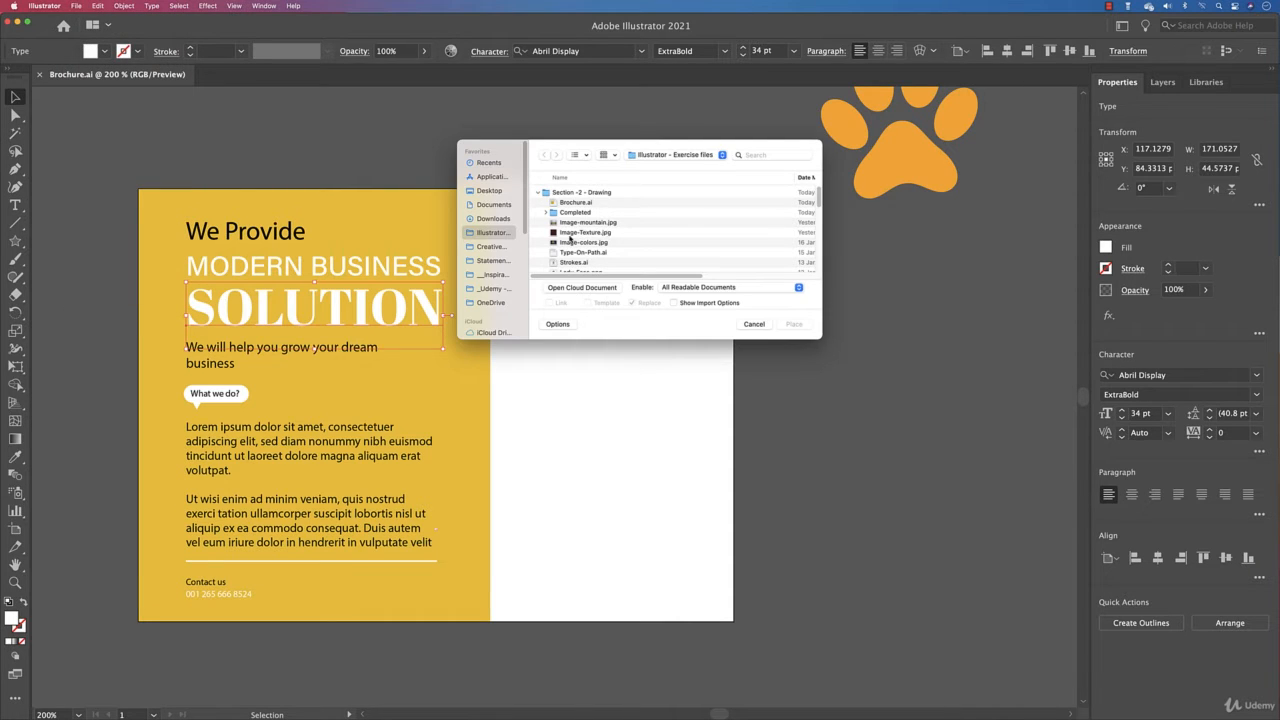
left_click(596, 222)
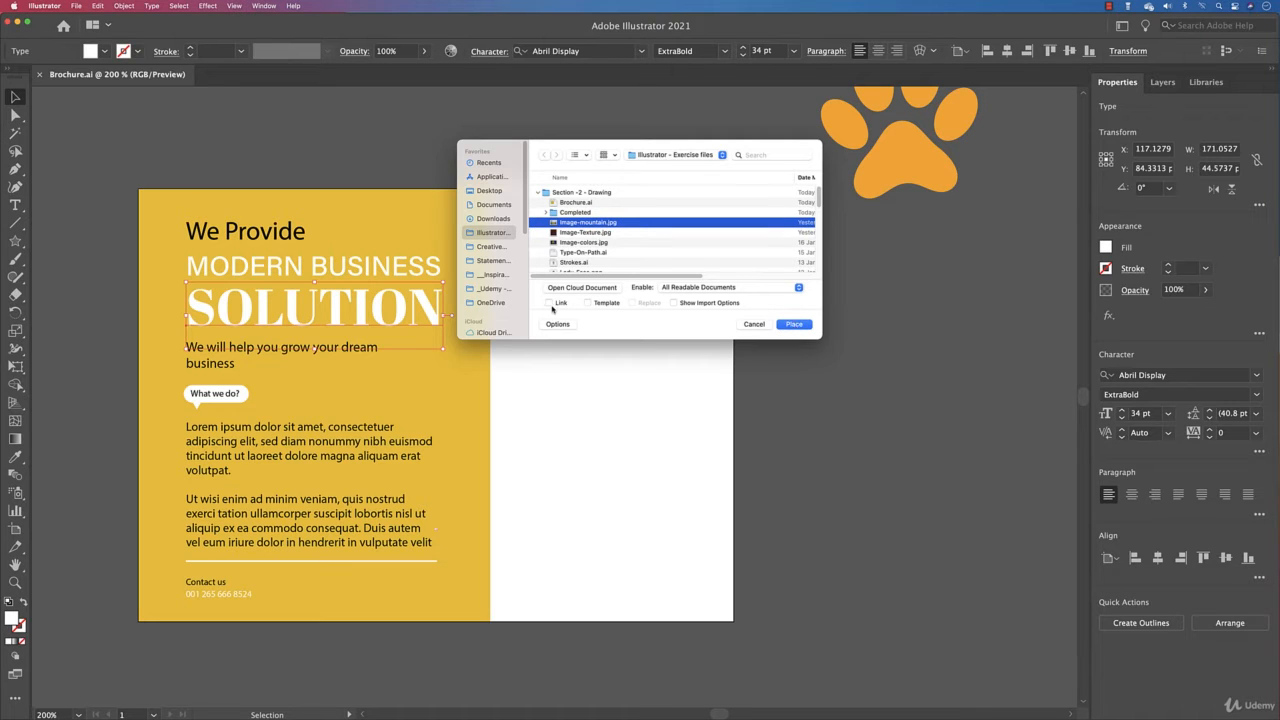
left_click(786, 325)
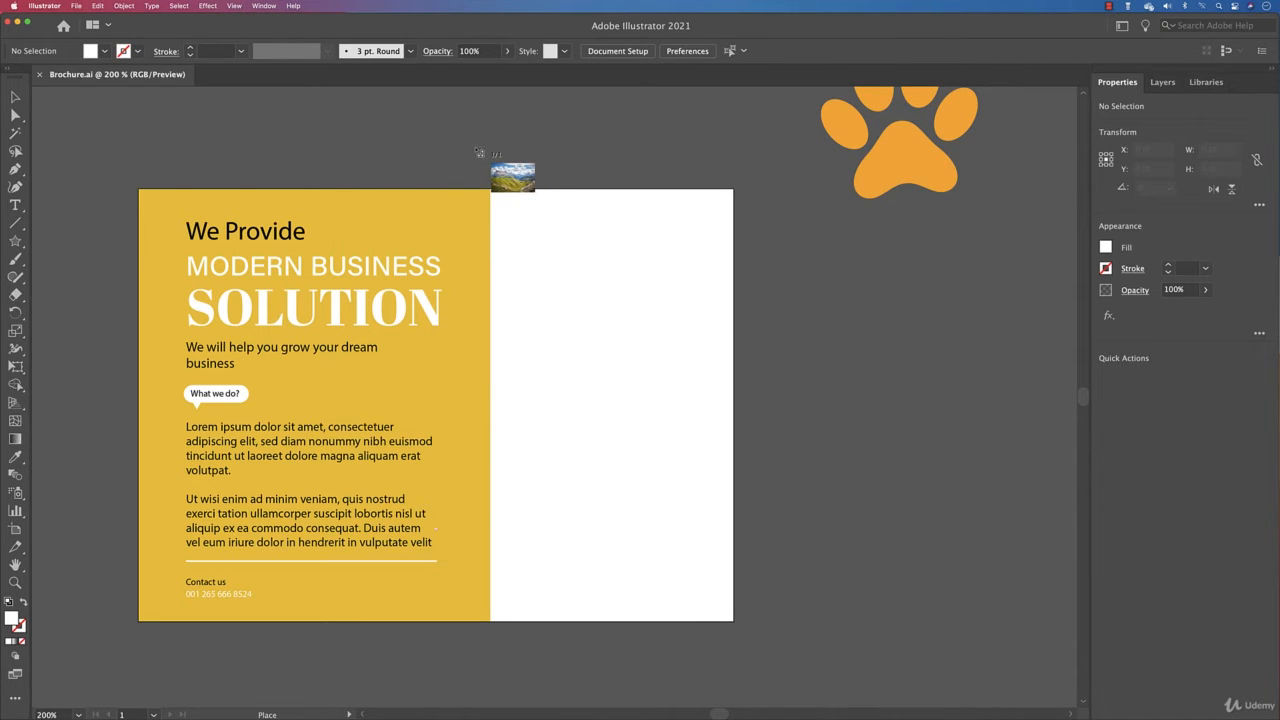
left_click_drag(488, 190, 634, 546)
scroll(698, 388, "up", 10)
scroll(698, 388, "left", 10)
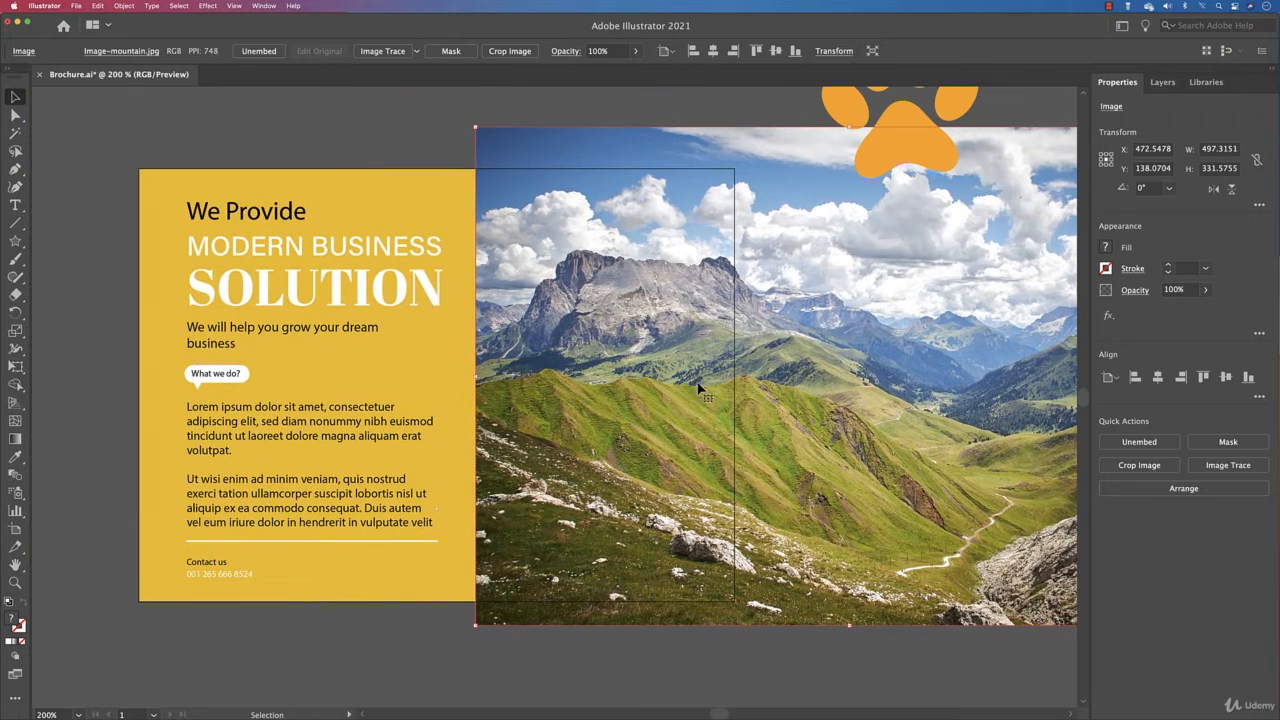
Shift the mountain image to overlap the yellow half, at about X 444 pt, and send it to the back.
left_click_drag(803, 277, 759, 279)
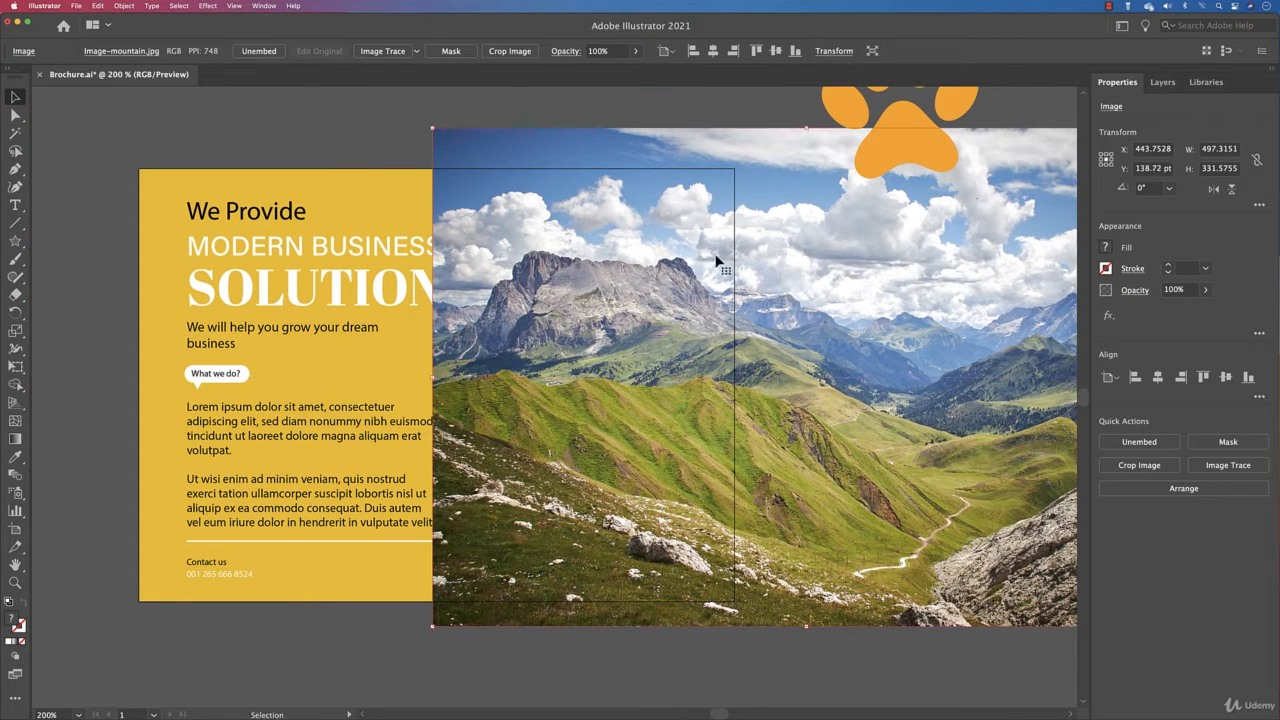
left_click(1180, 488)
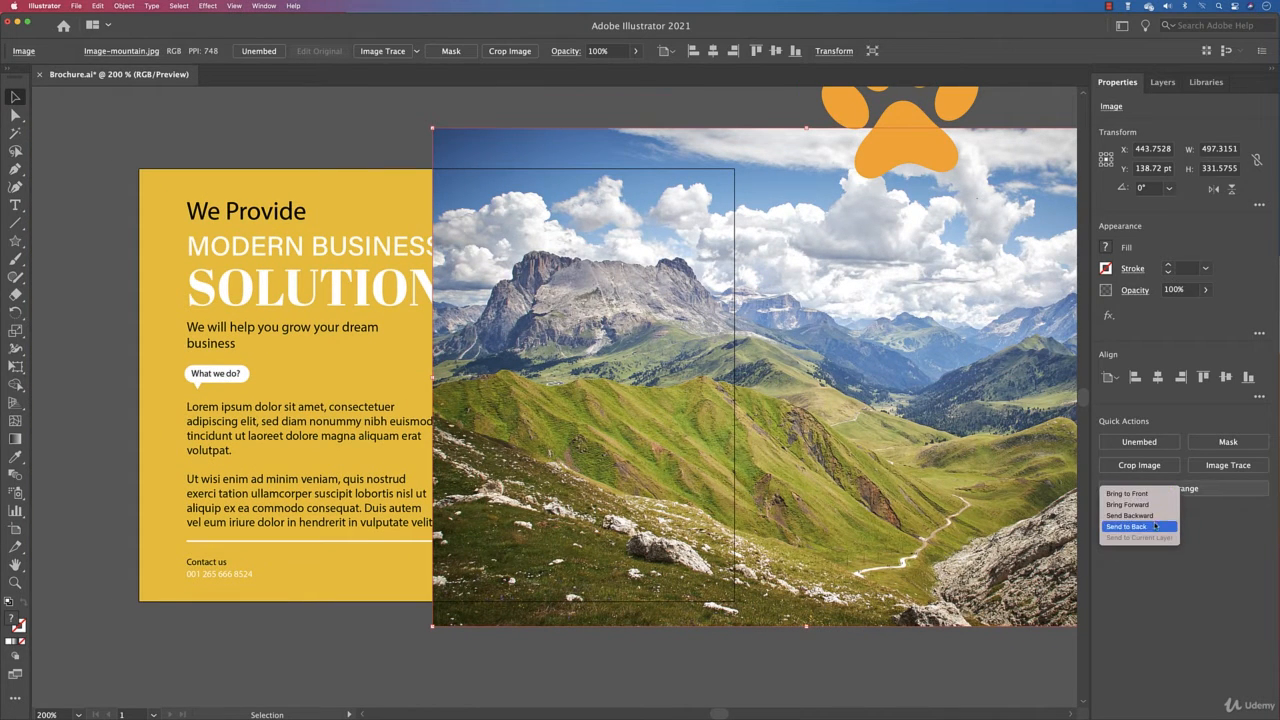
left_click(1128, 526)
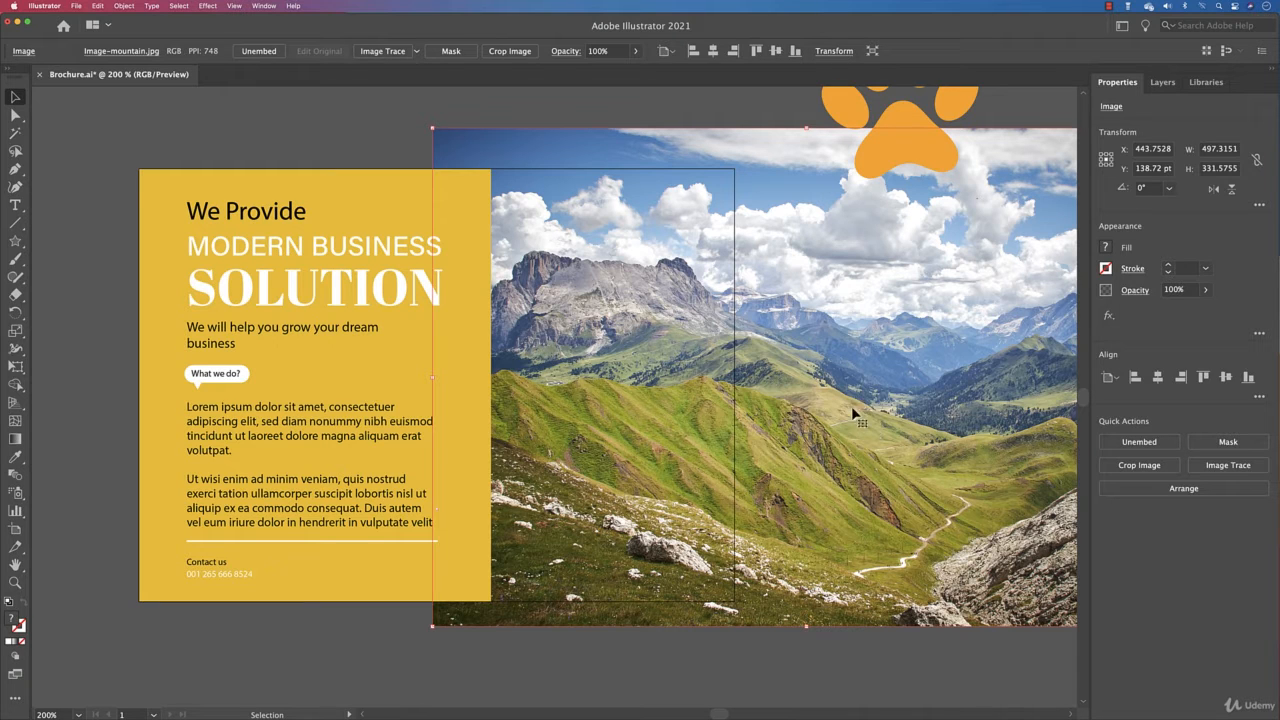
Draw a 162 × 288 pt rectangle covering the artboard area beside the yellow half, with no fill and a 1 pt stroke.
left_click(14, 239)
left_click_drag(14, 239, 55, 239)
mouse_move(491, 168)
left_mouse_down()
mouse_move(613, 414)
mouse_move(756, 578)
mouse_move(734, 601)
left_mouse_up()
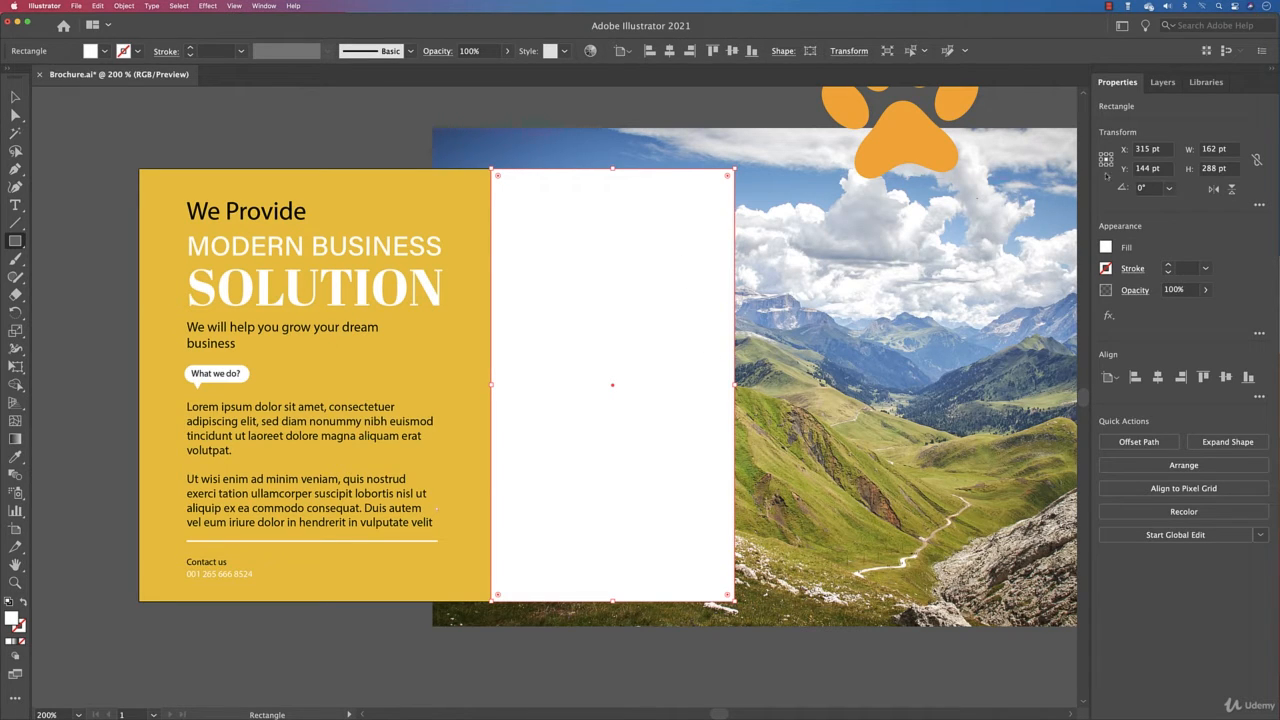
left_click(1108, 250)
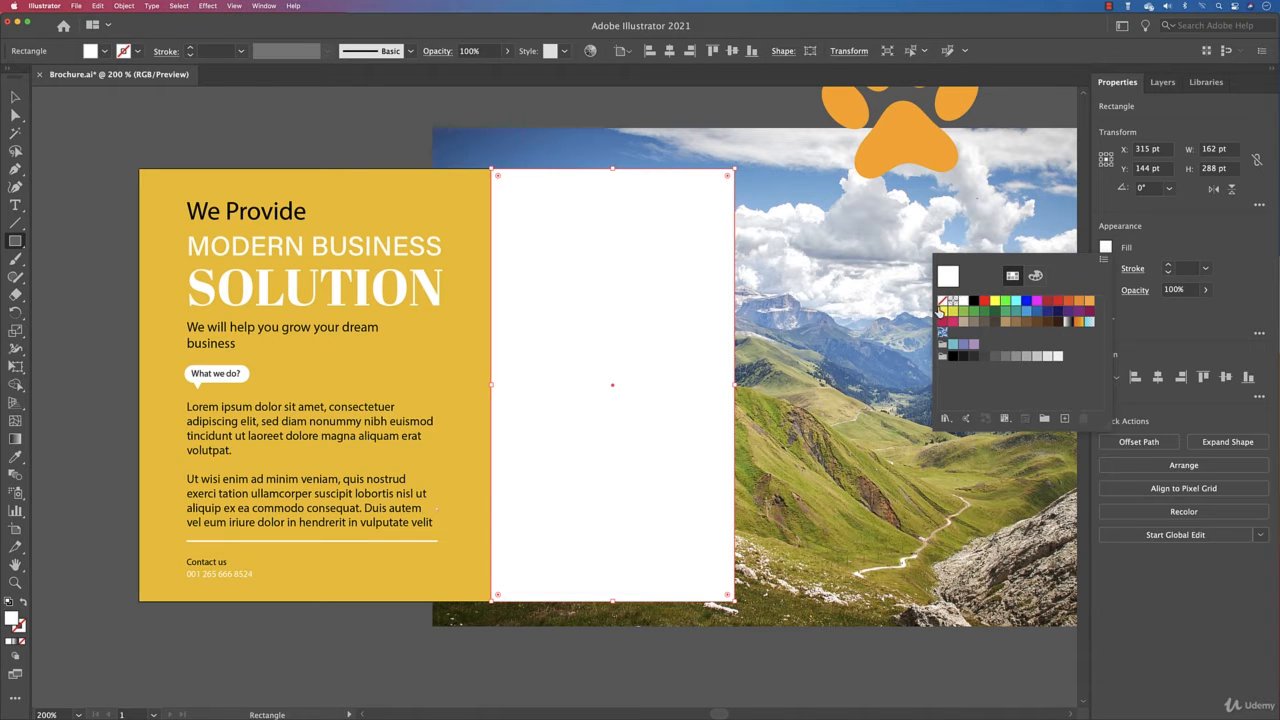
left_click(941, 303)
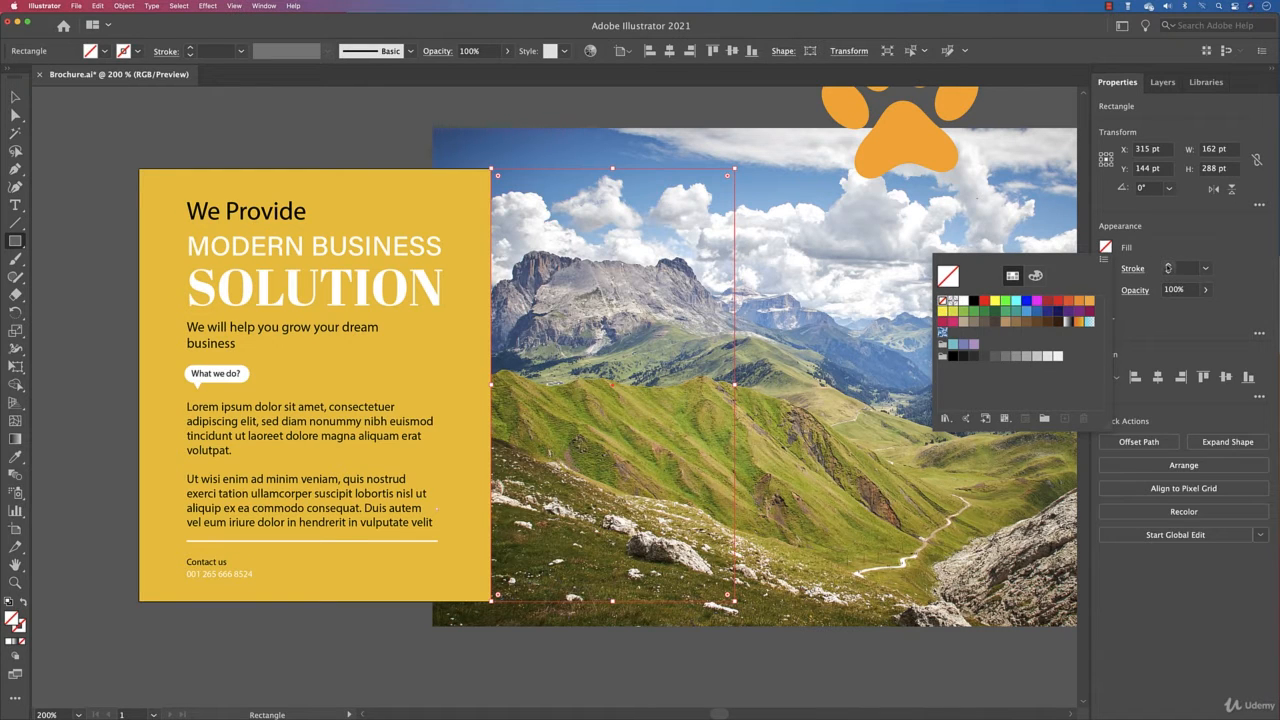
left_click(1167, 267)
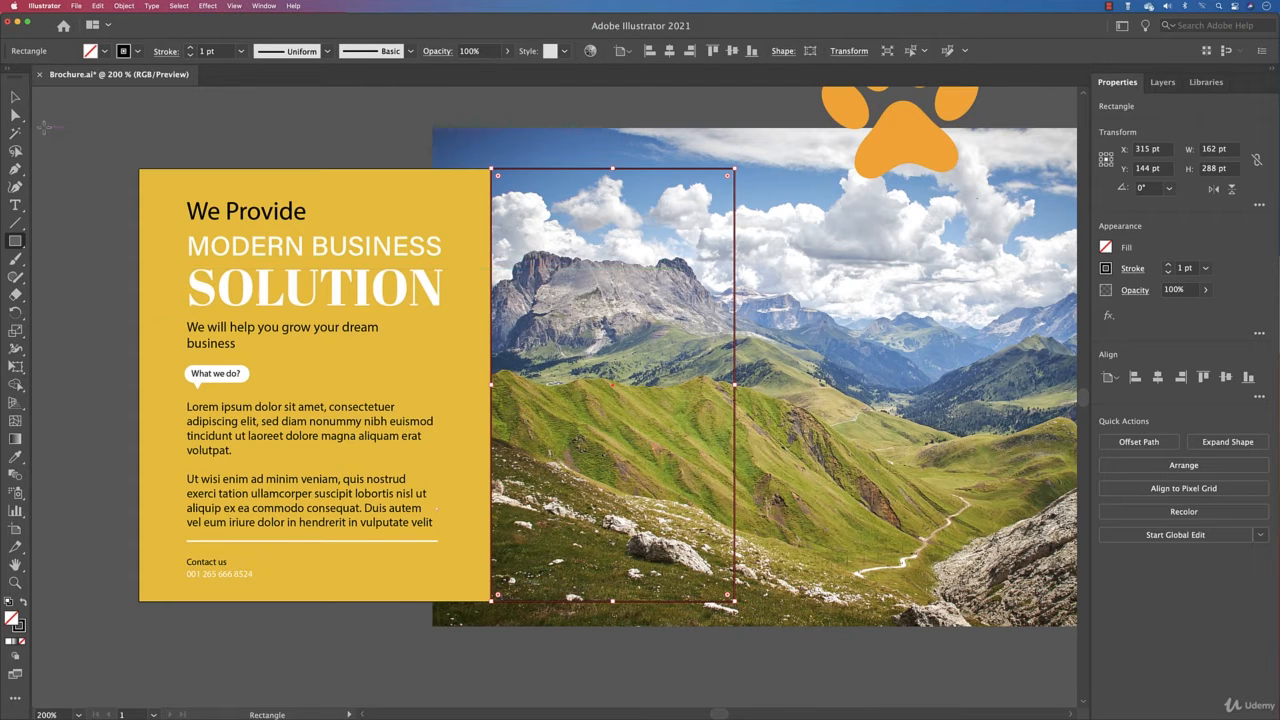
Select the rectangle together with the mountain image and make a clipping mask from them.
left_click(15, 96)
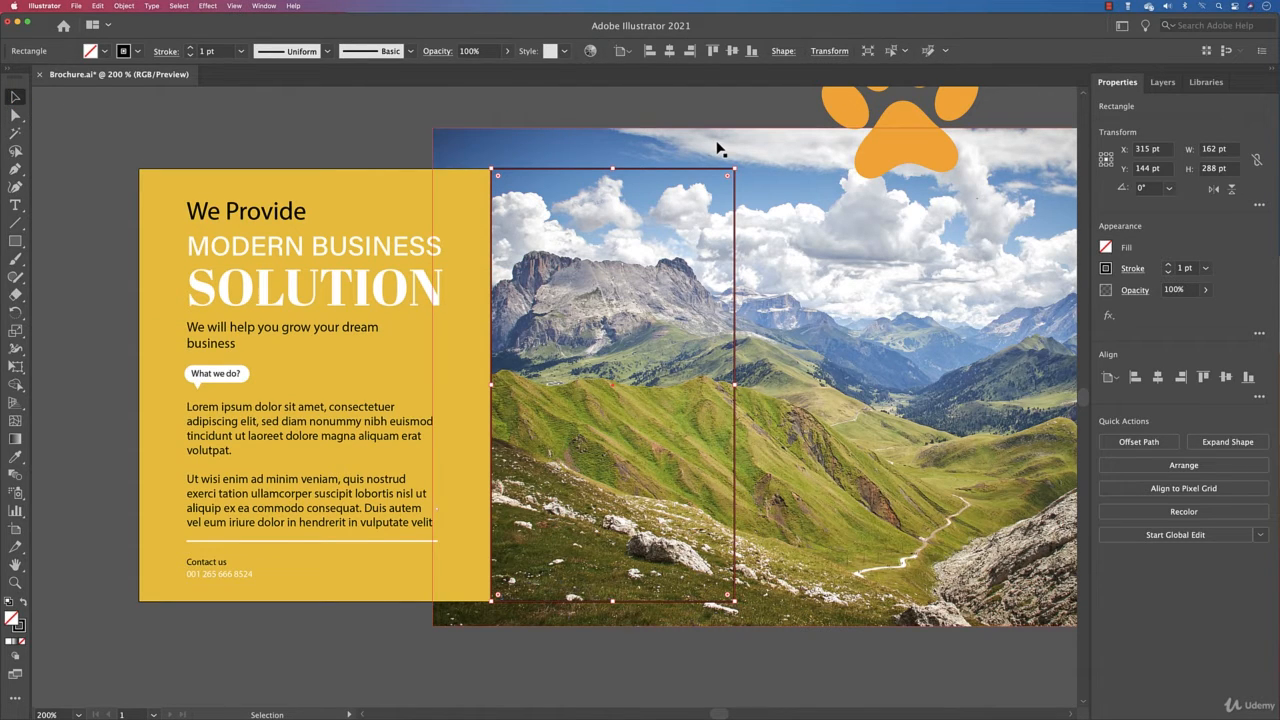
left_click(660, 212, "shift")
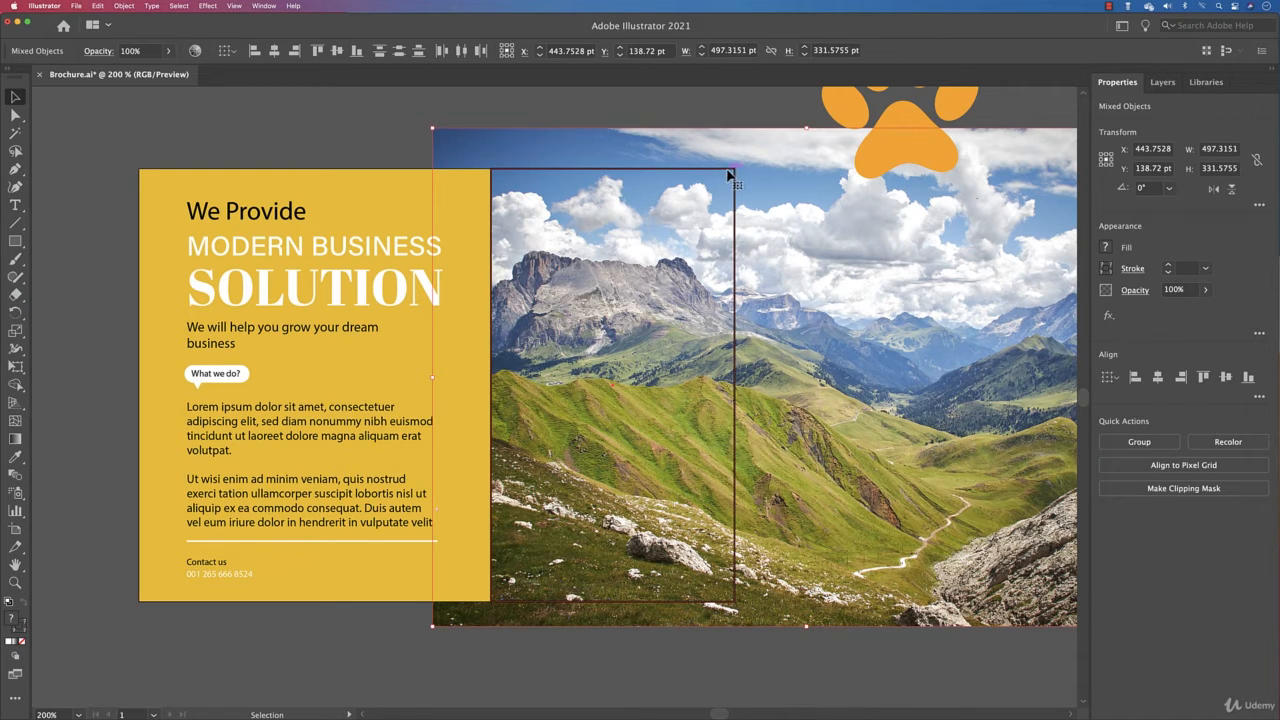
left_click(1150, 490)
left_click(922, 517)
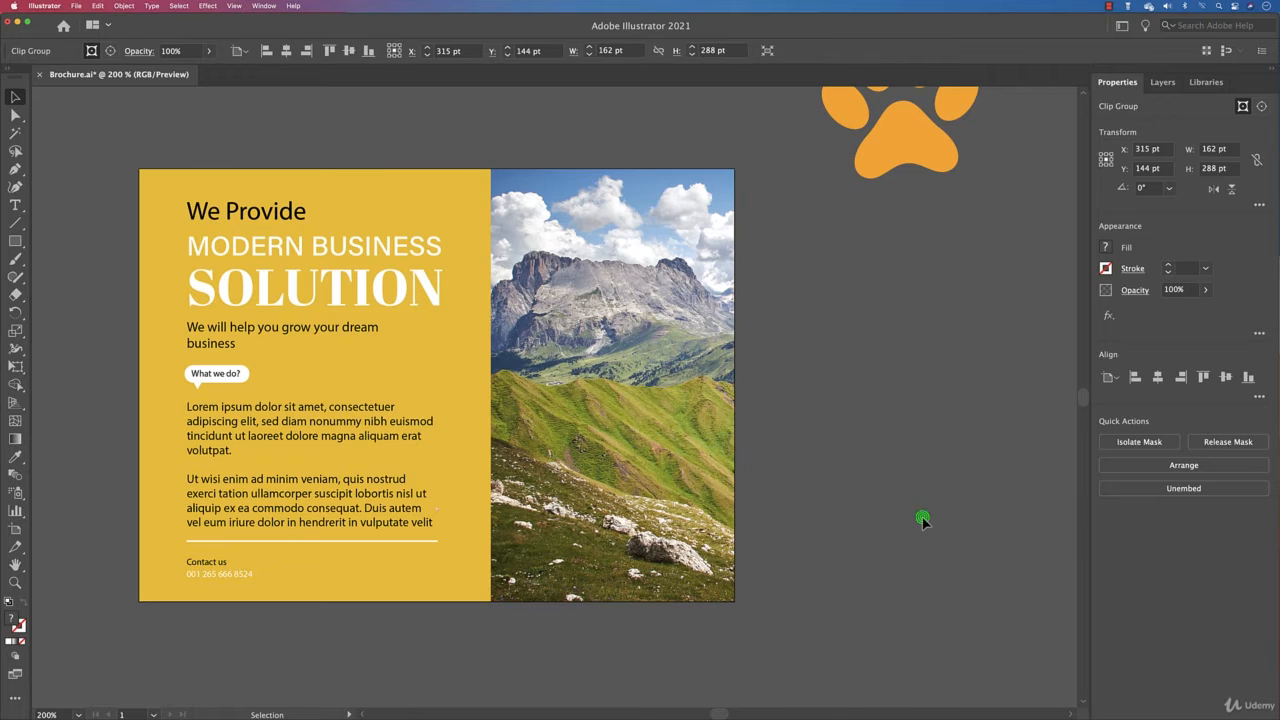
Edit the contents of the clipping mask and move the mountain image inside it to about X 310 pt, Y 144 pt.
left_click_drag(817, 397, 669, 389)
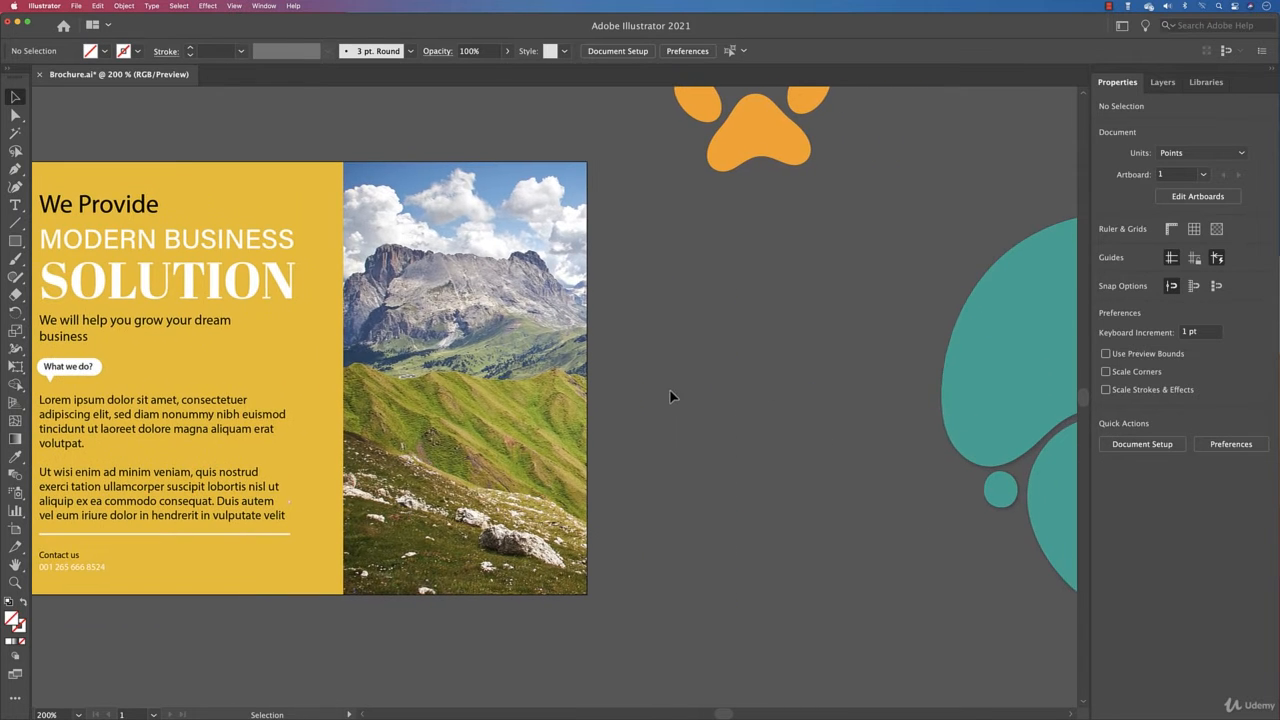
left_click(432, 400)
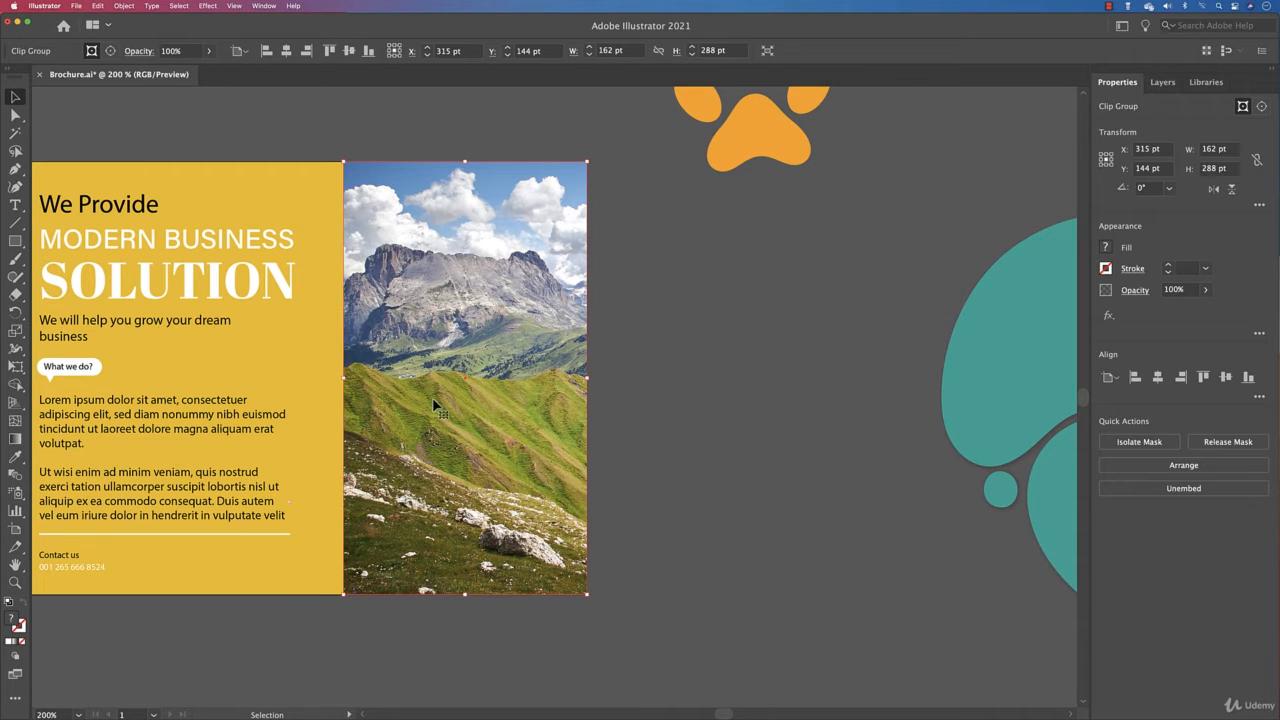
left_click(124, 6)
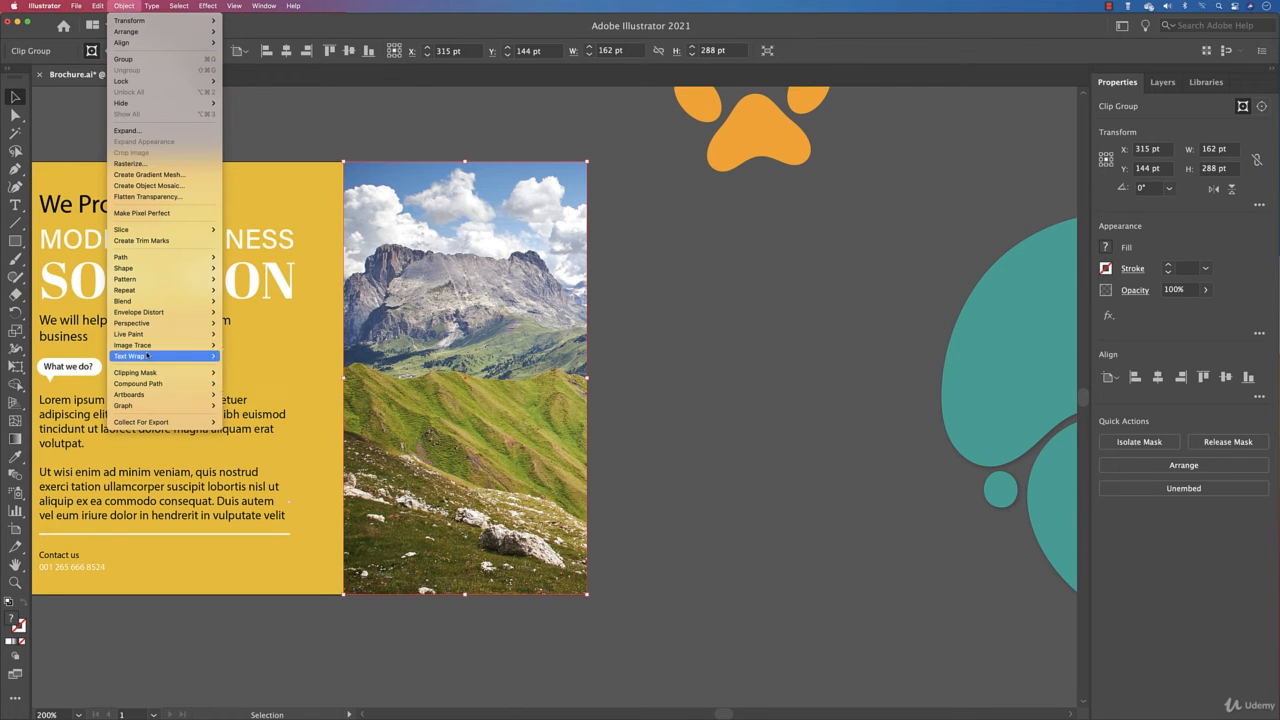
mouse_move(160, 376)
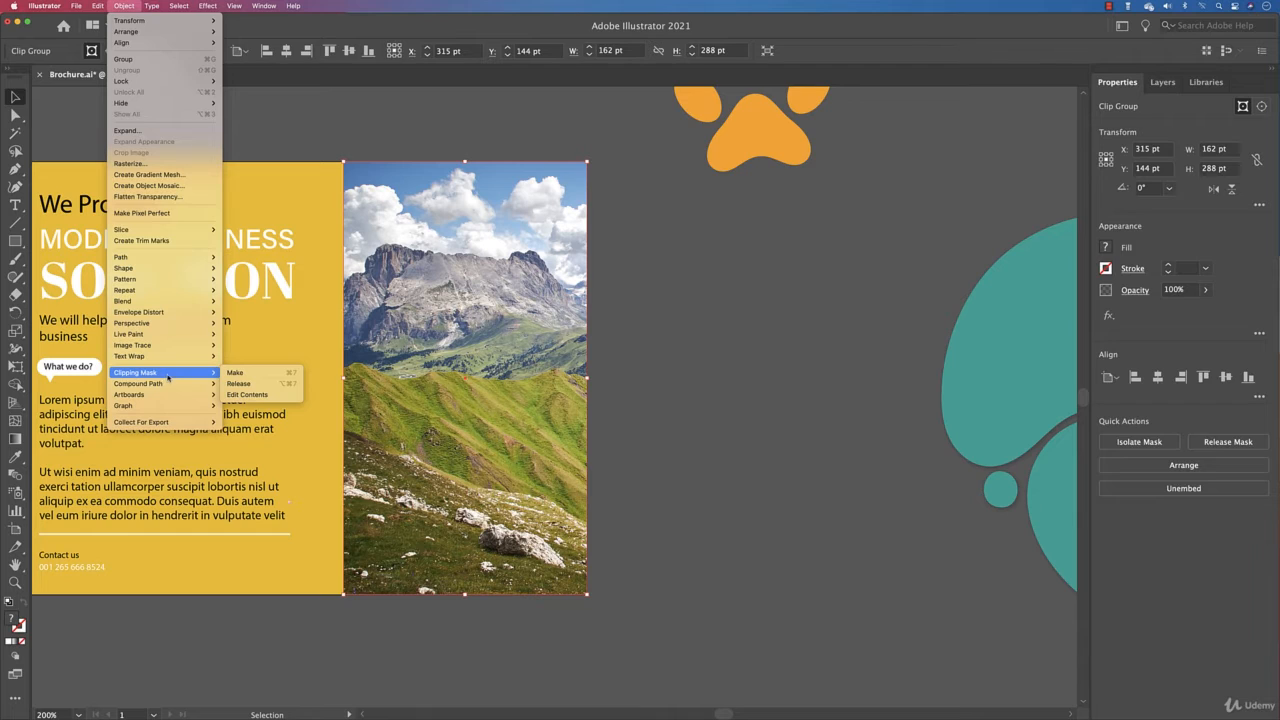
left_click(262, 396)
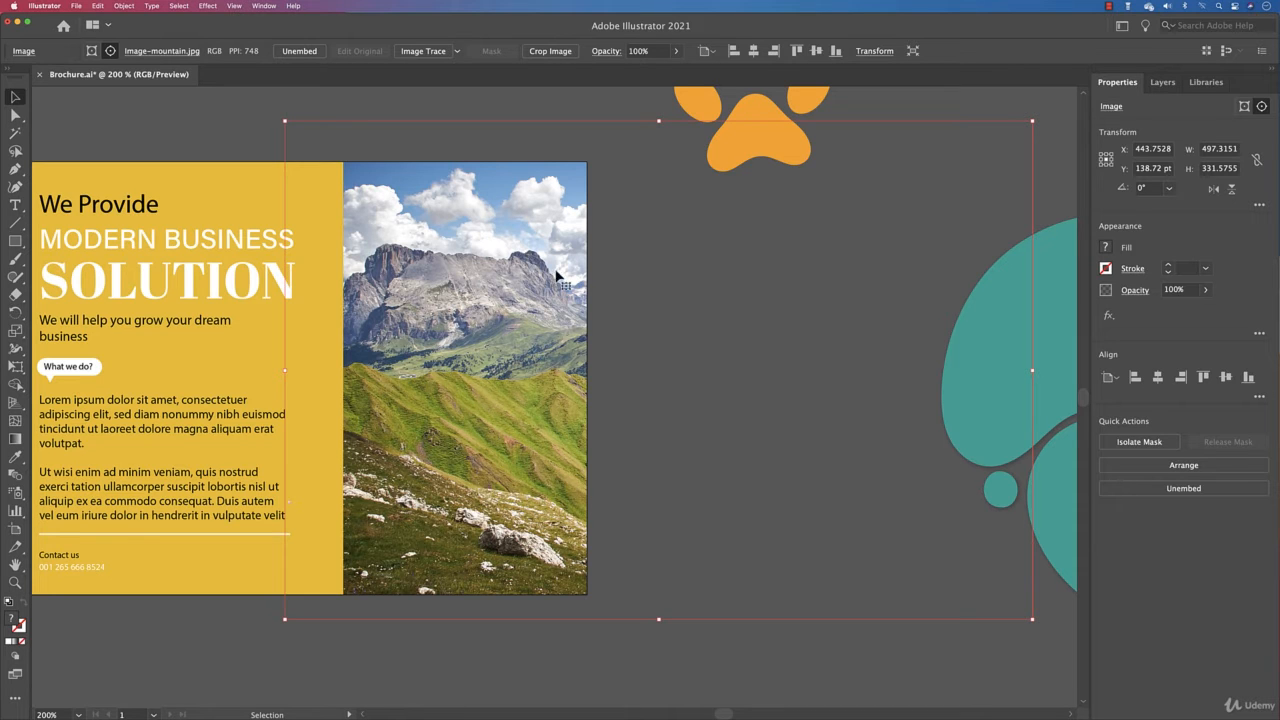
left_click_drag(663, 369, 618, 339)
left_click_drag(690, 424, 717, 458)
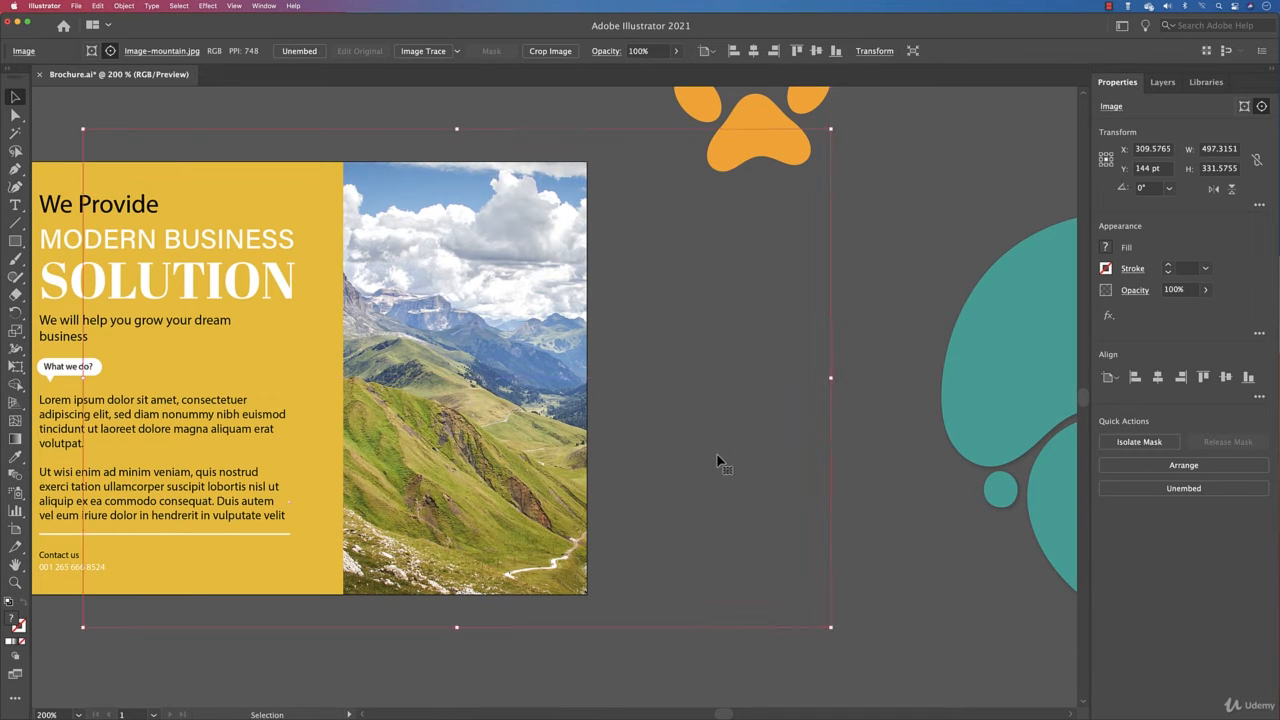
left_click(881, 518)
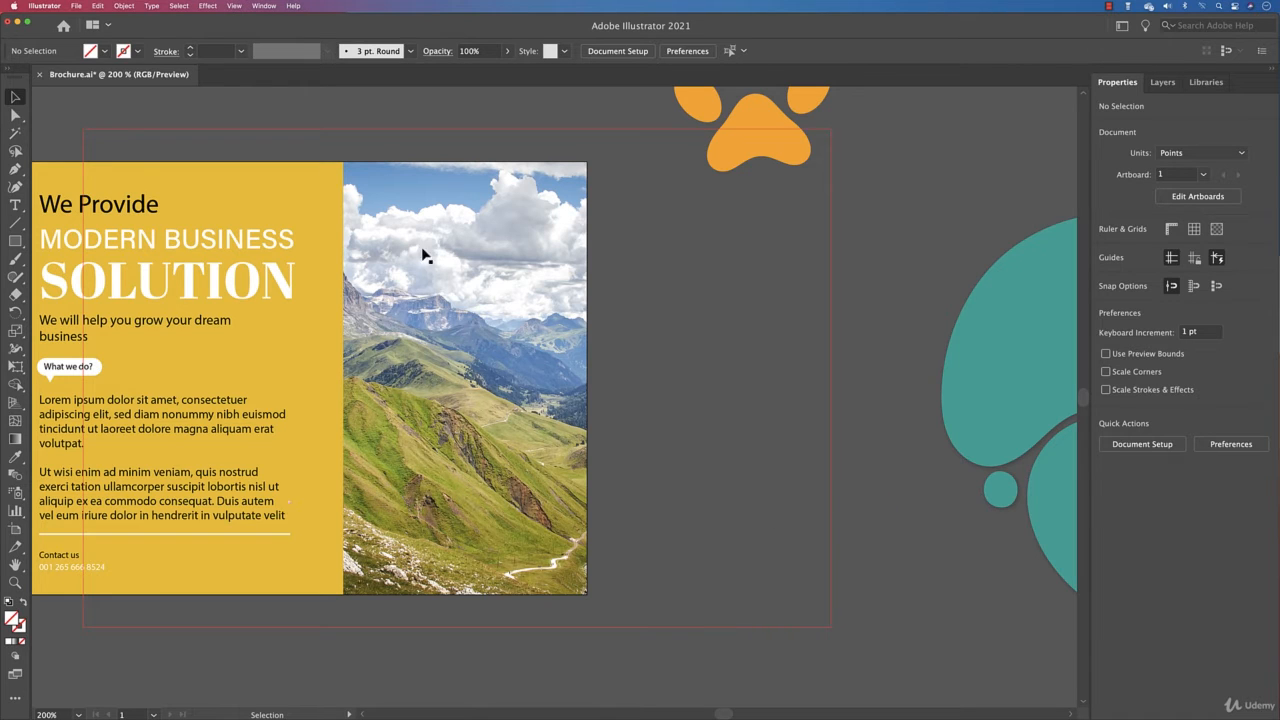
Select the masked image with Direct Selection, move it to about X 386 pt, Y 139 pt, and reselect the whole clip group.
left_click(16, 116)
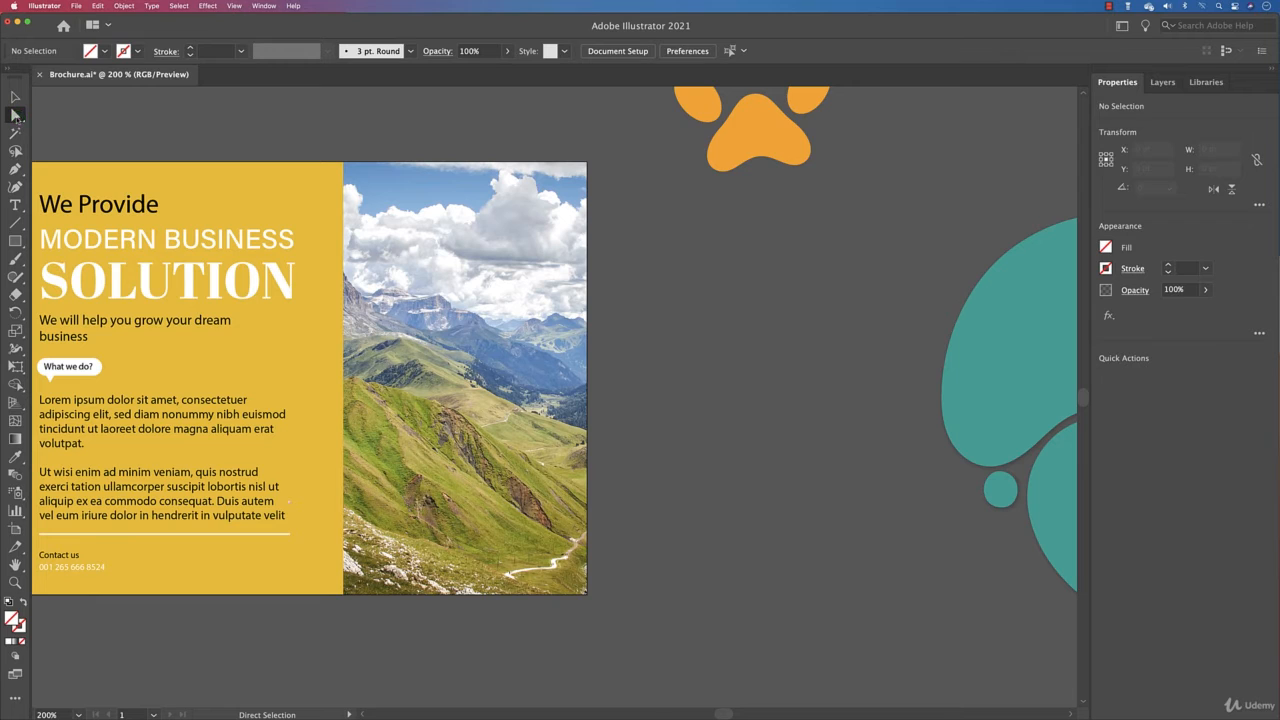
left_click(443, 223)
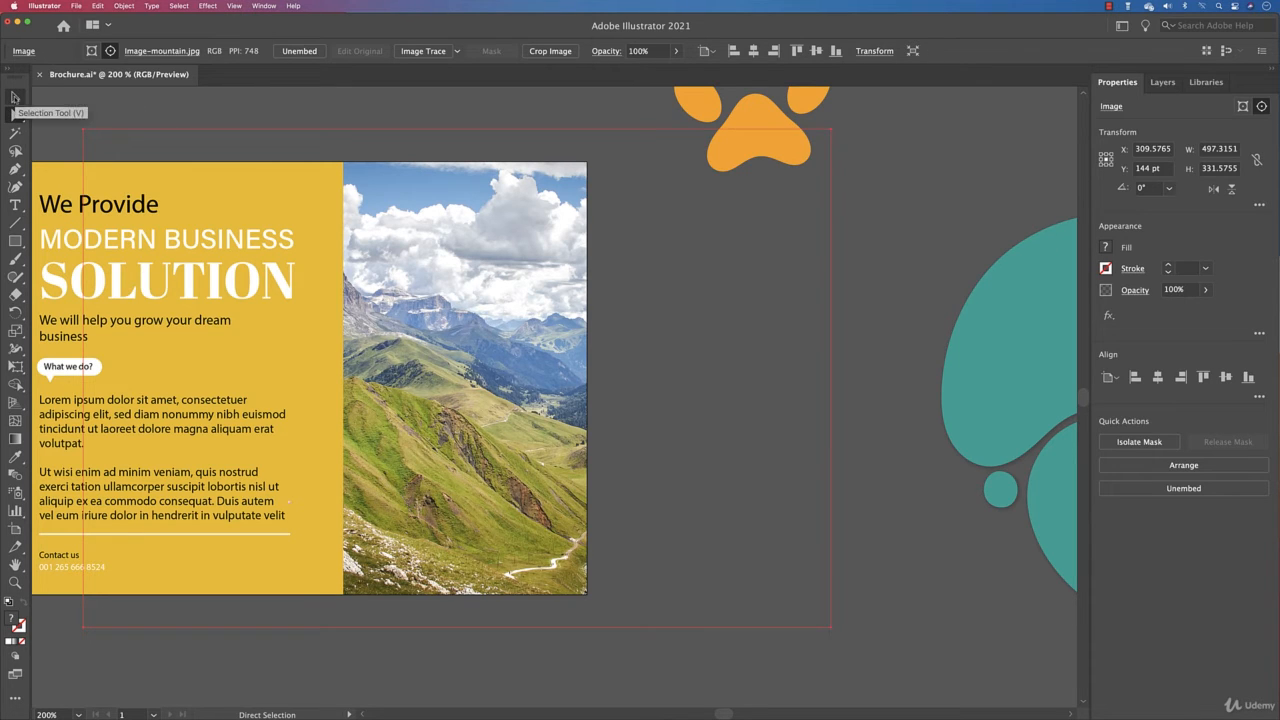
left_click(15, 97)
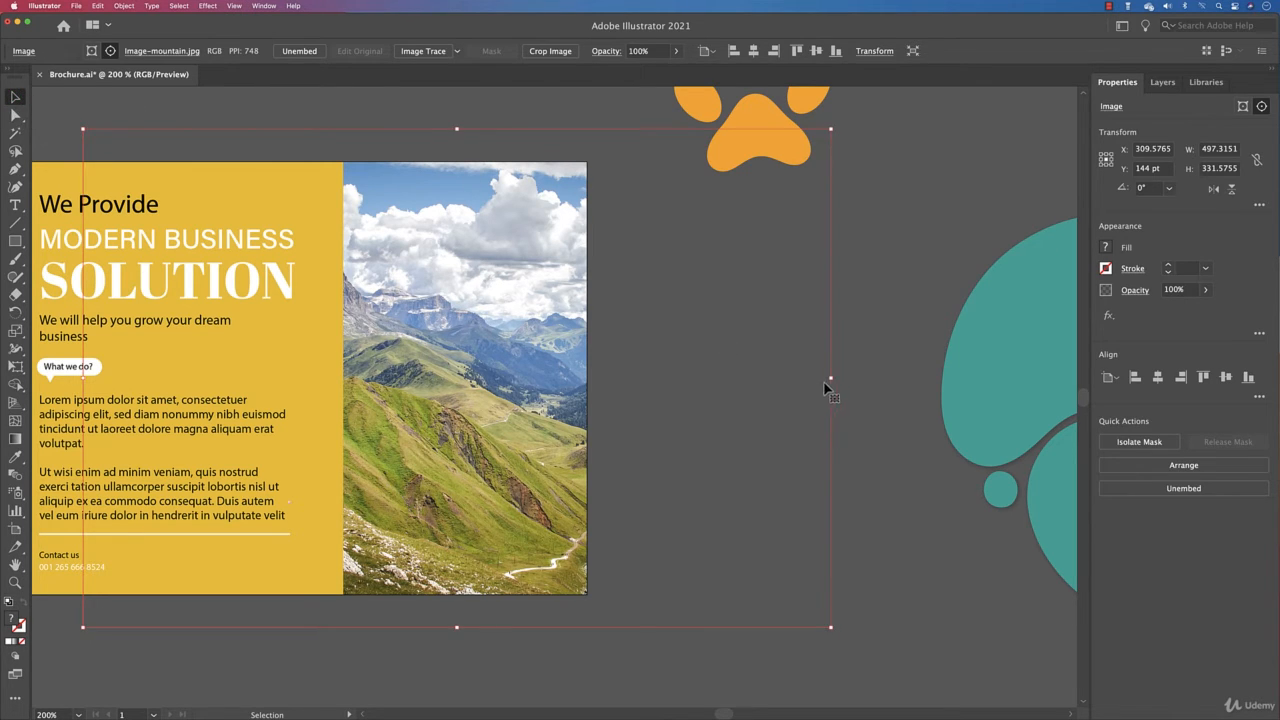
mouse_move(845, 377)
left_mouse_down()
mouse_move(680, 380)
mouse_move(848, 380)
mouse_move(832, 386)
left_mouse_up()
left_click_drag(663, 457, 778, 450)
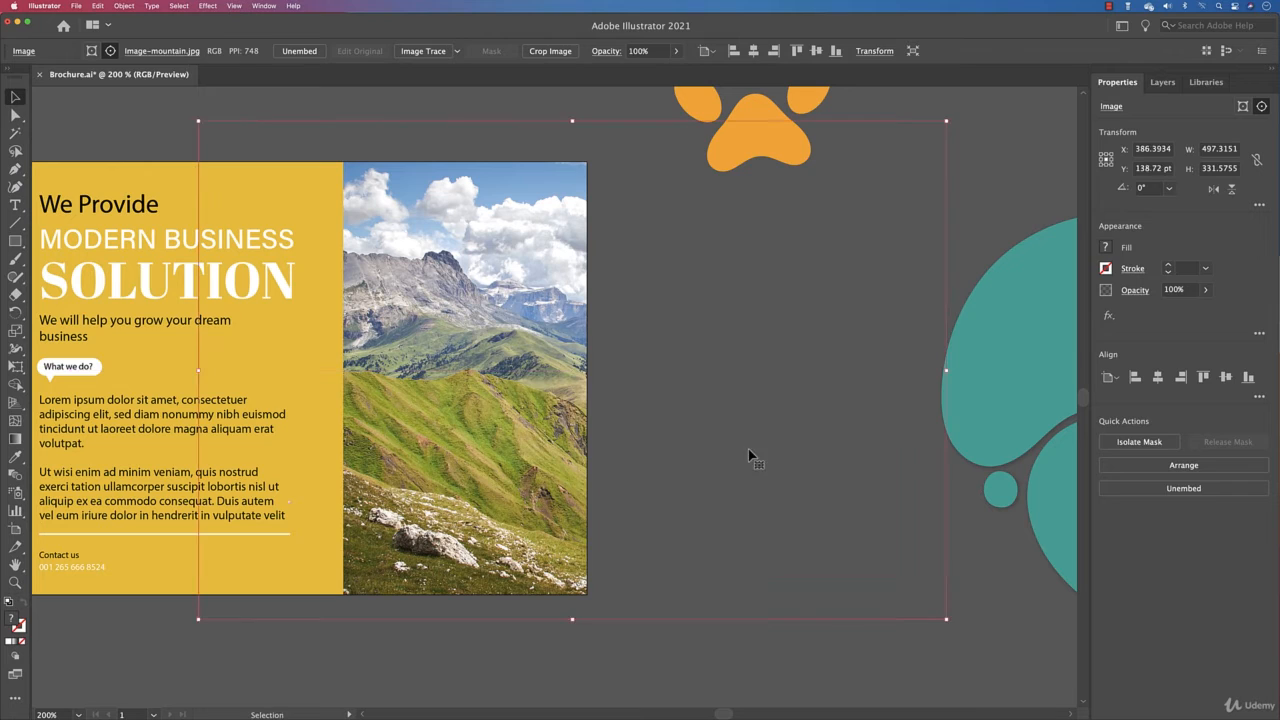
left_click(150, 137)
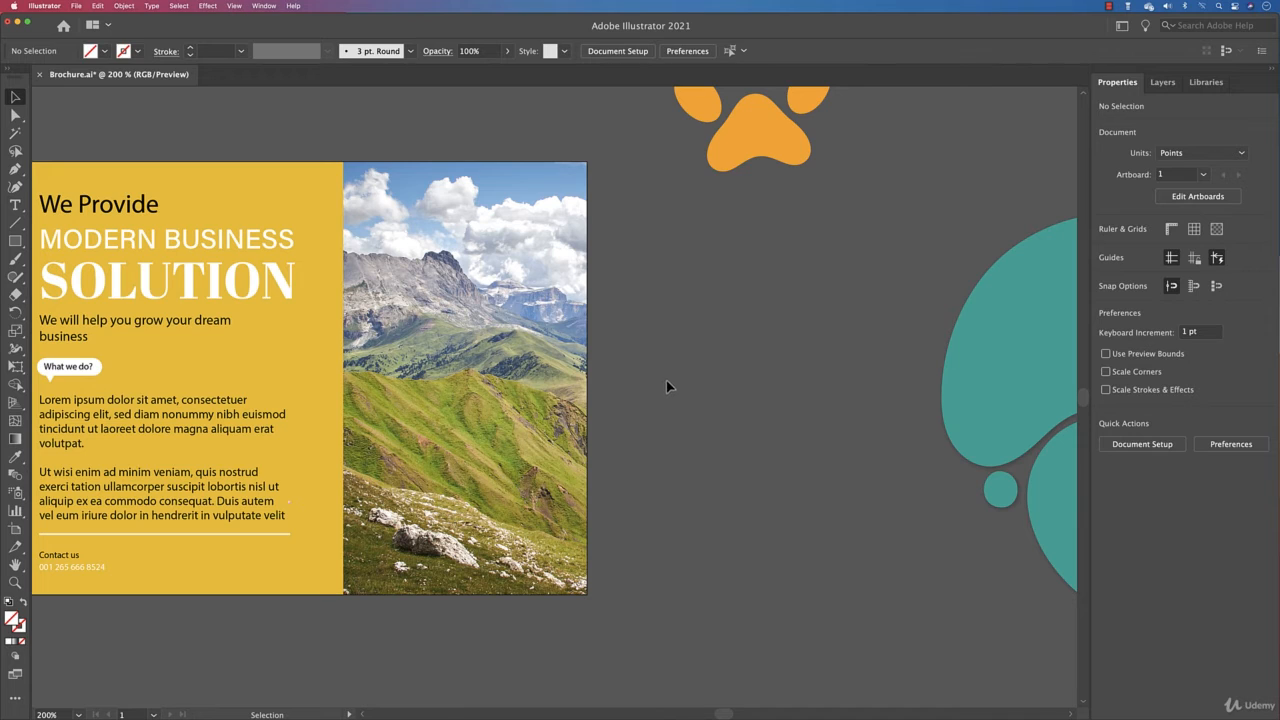
left_click(514, 391)
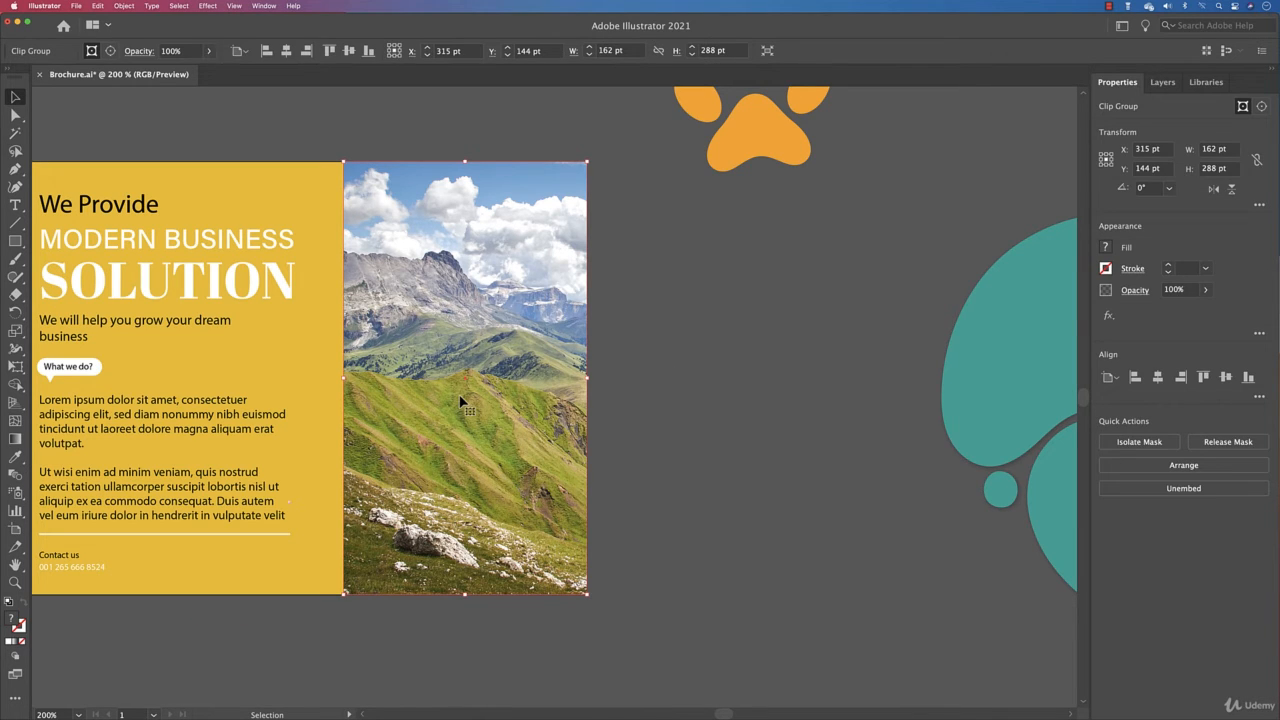
Release the clipping mask, move the mountain image down off the artboard's upper part and select the uncovered rectangle.
left_click(124, 7)
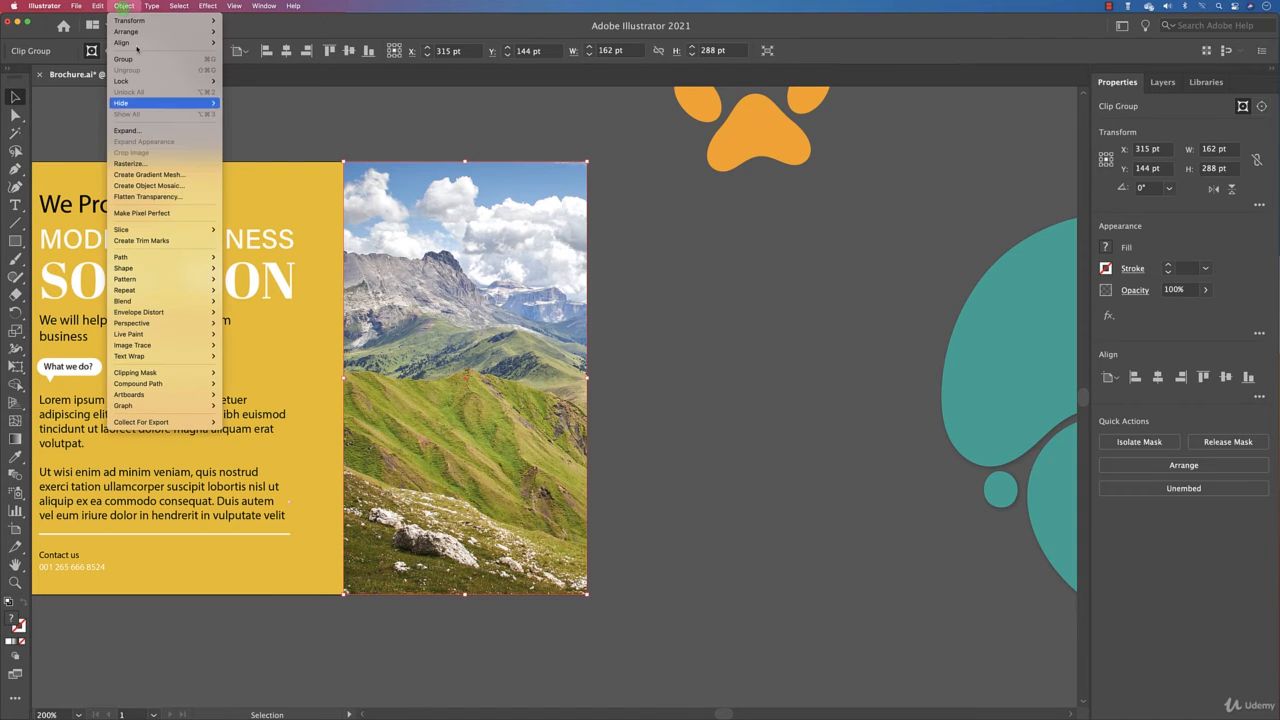
mouse_move(180, 376)
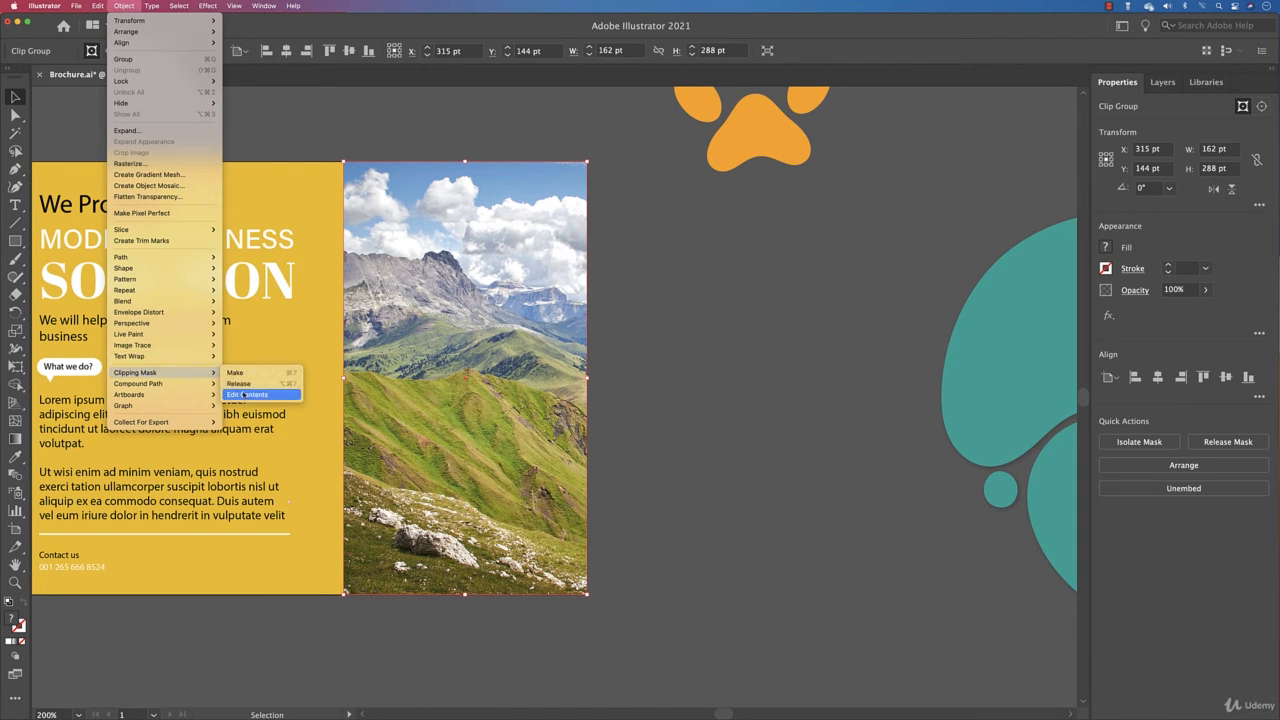
left_click(240, 383)
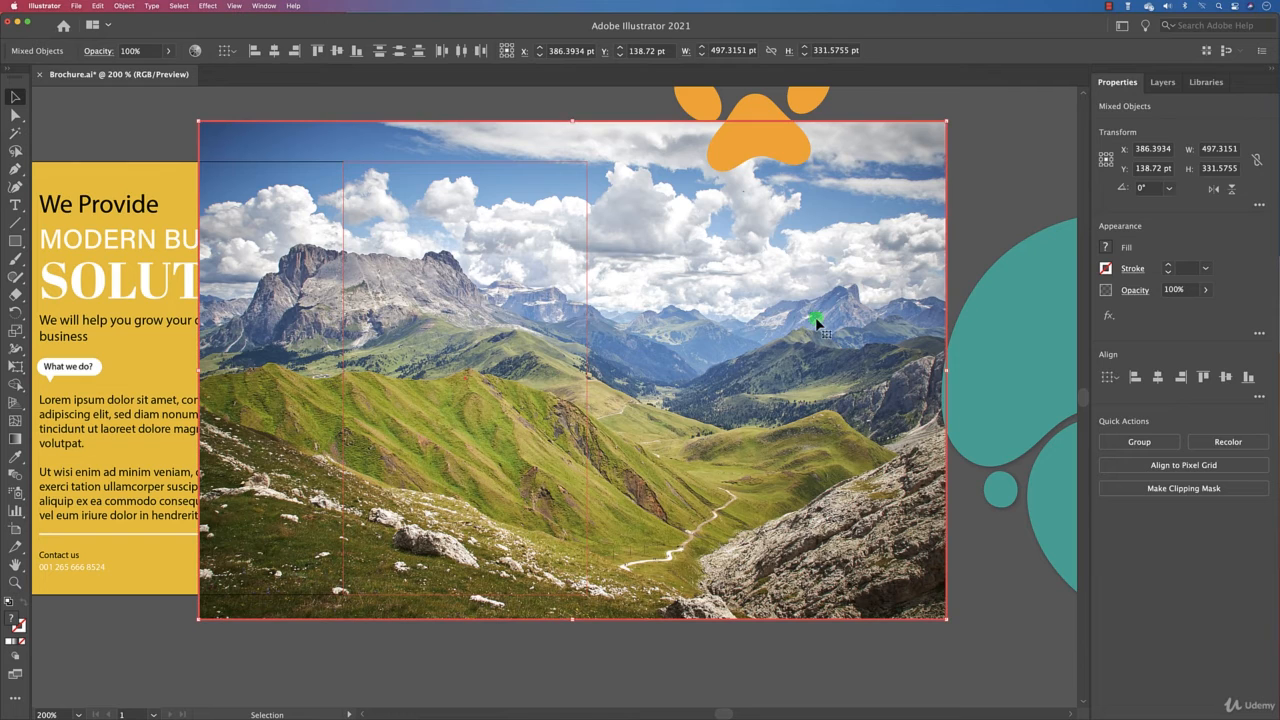
left_click(967, 199)
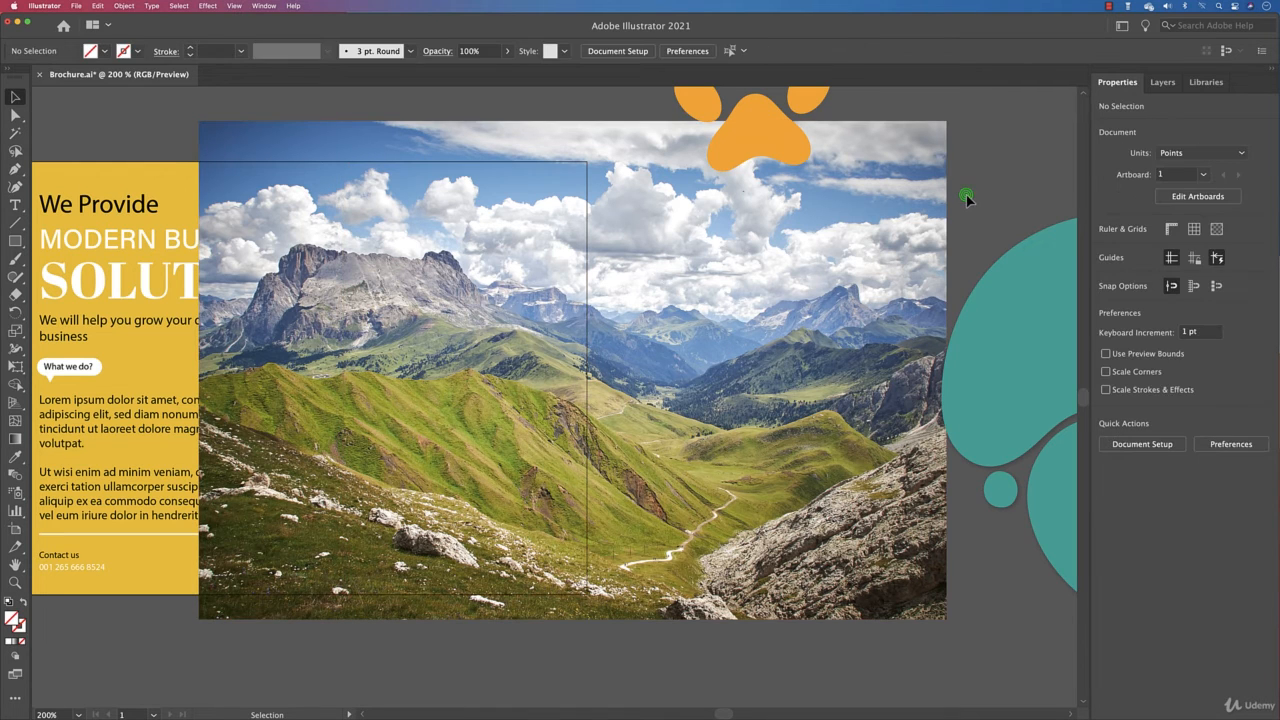
left_click_drag(791, 217, 808, 467)
left_click(395, 203)
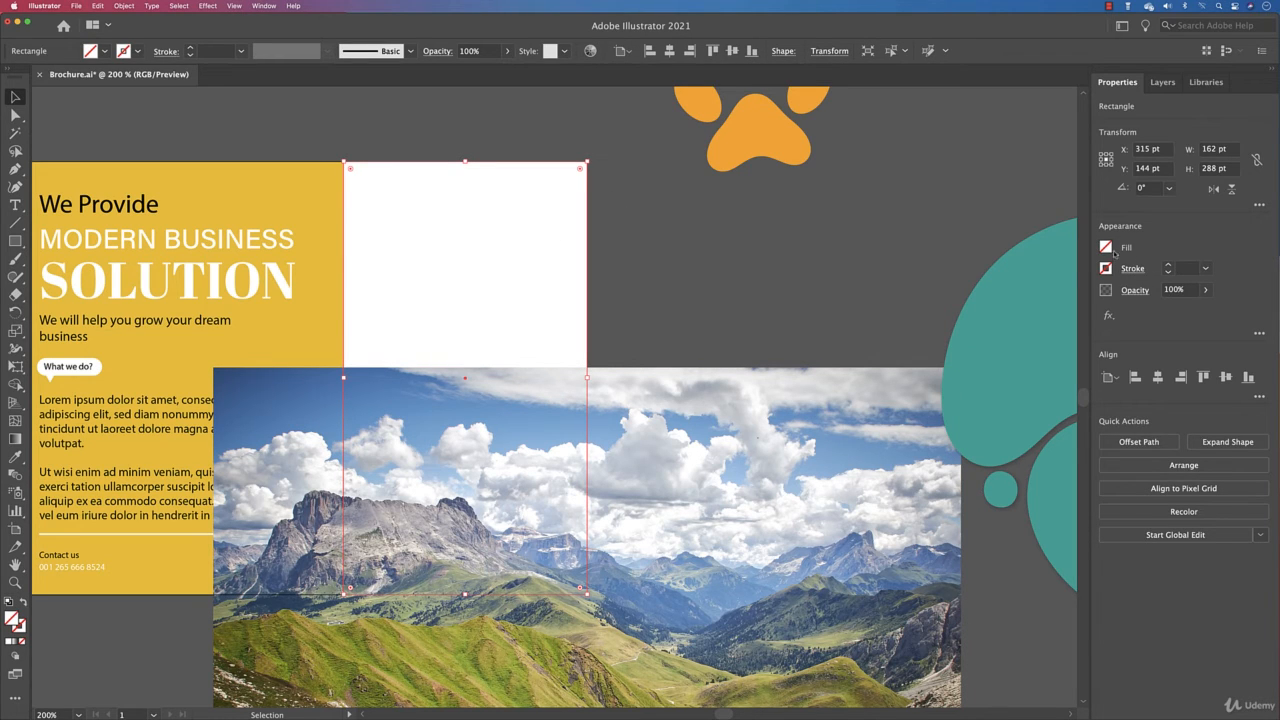
left_click(1168, 265)
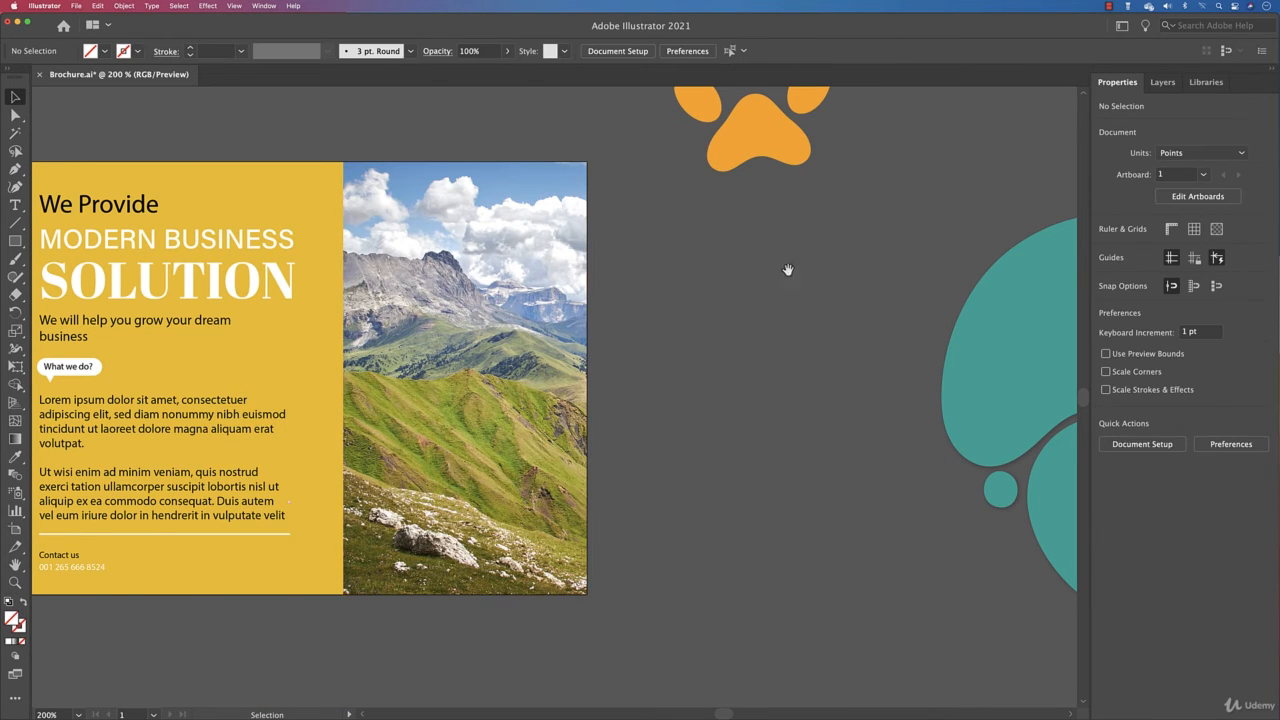
Draw a shallow many-pointed star about 165 pt wide on the empty canvas between the brochure and the teal shapes.
left_click_drag(788, 270, 693, 305)
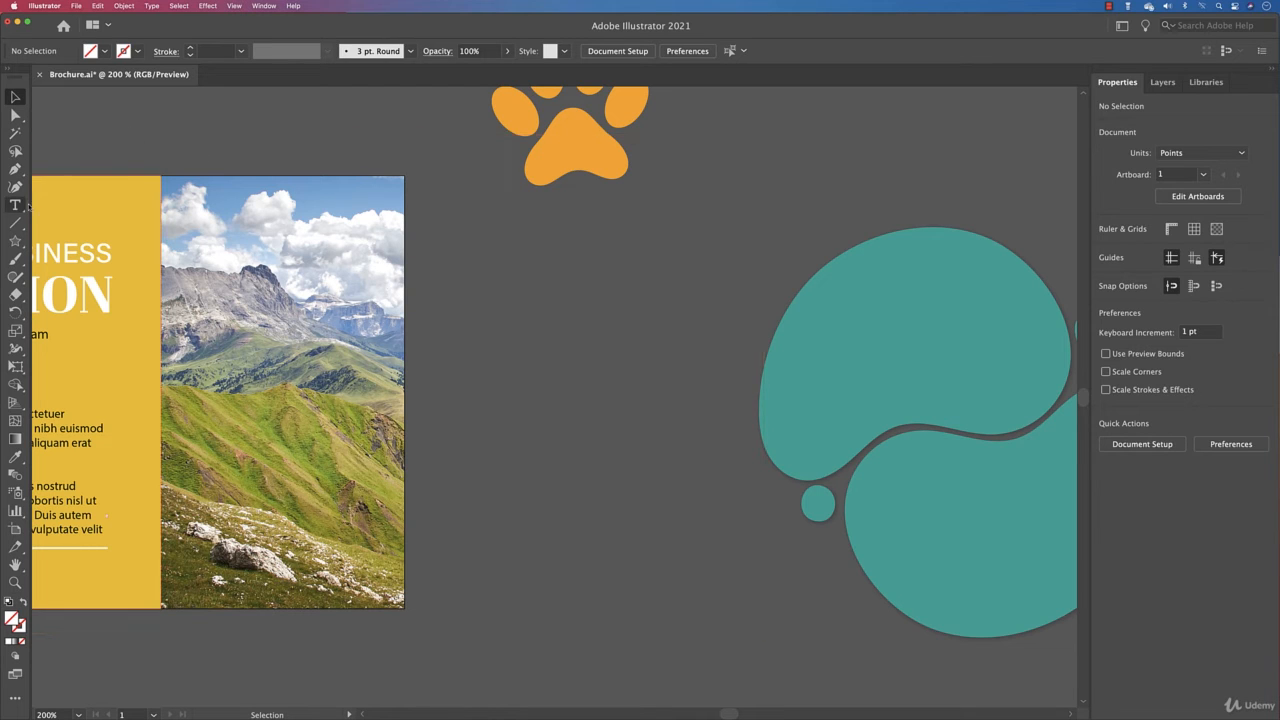
left_click_drag(15, 241, 80, 313)
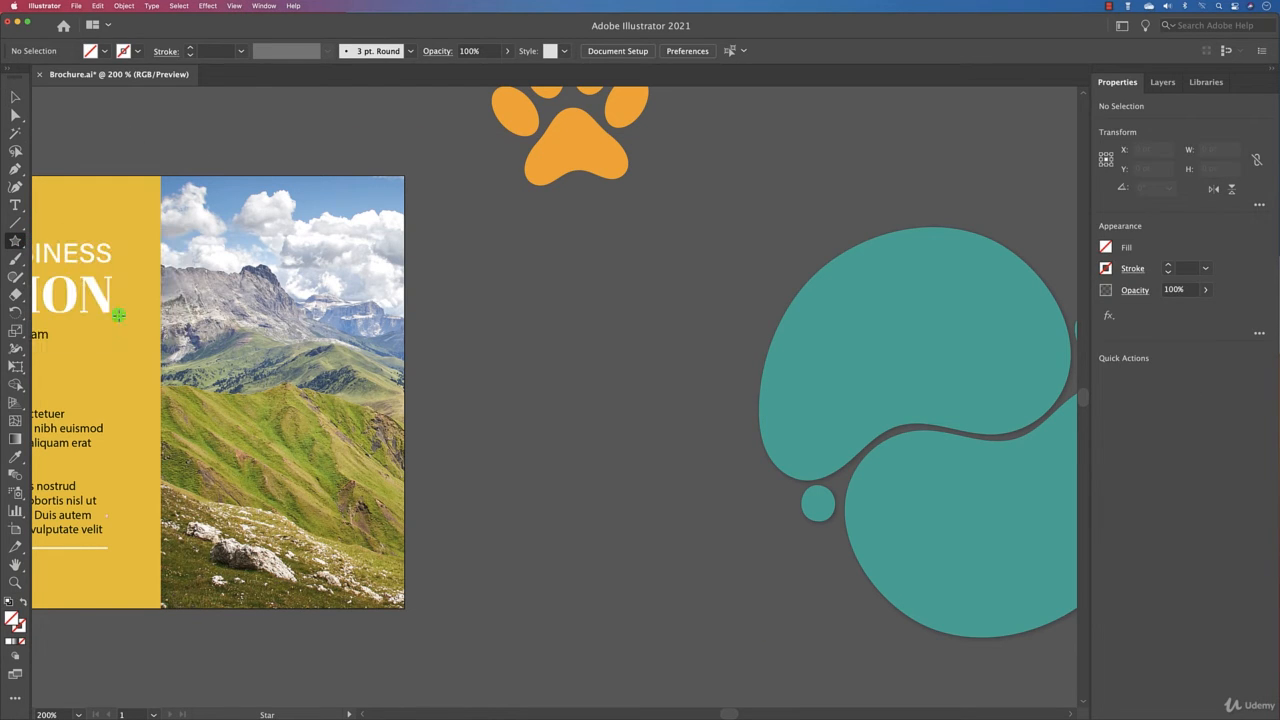
left_click_drag(551, 360, 639, 450)
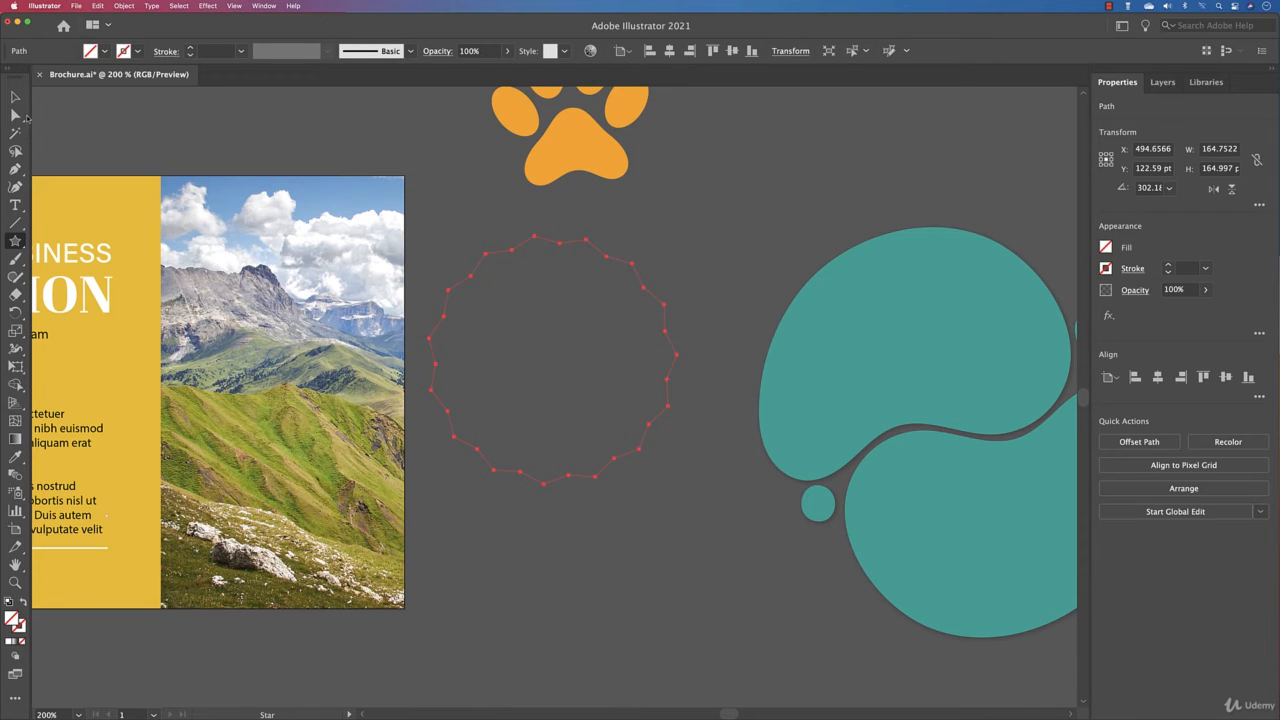
Round all corners of the star to about 9.6 pt and give it a 1 pt stroke.
left_click(16, 115)
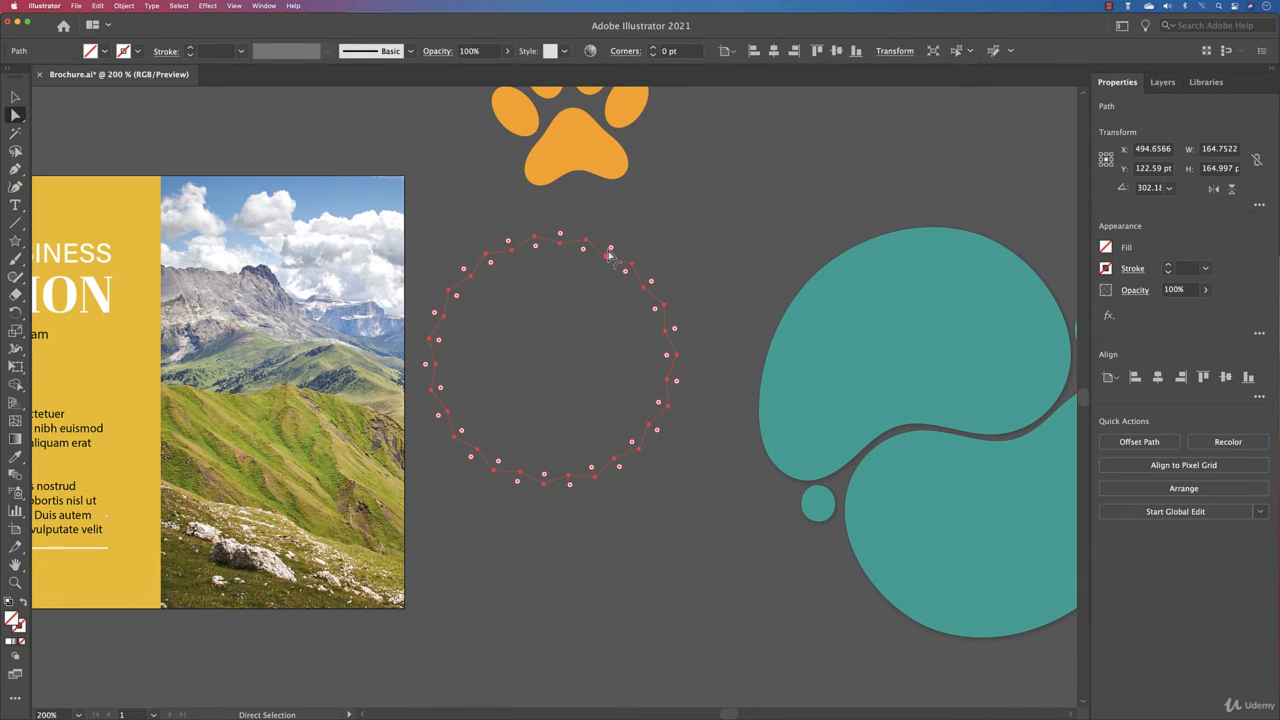
left_click_drag(609, 255, 611, 246)
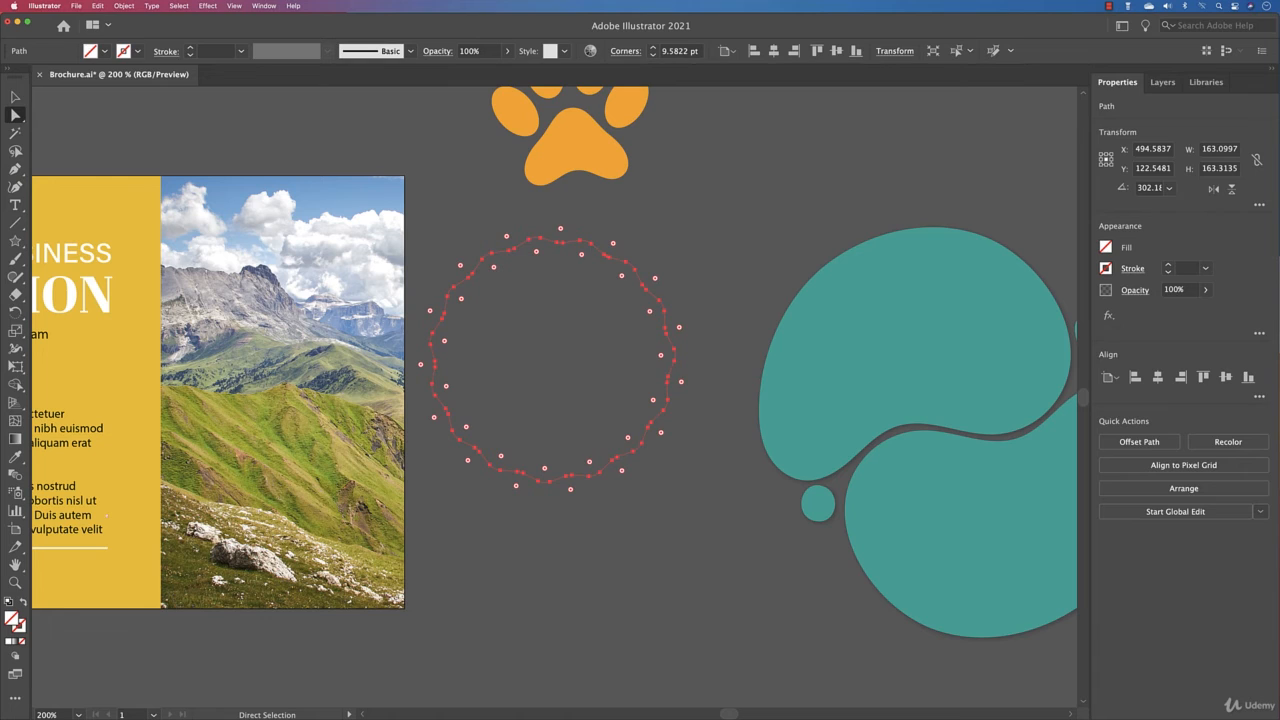
left_click(16, 97)
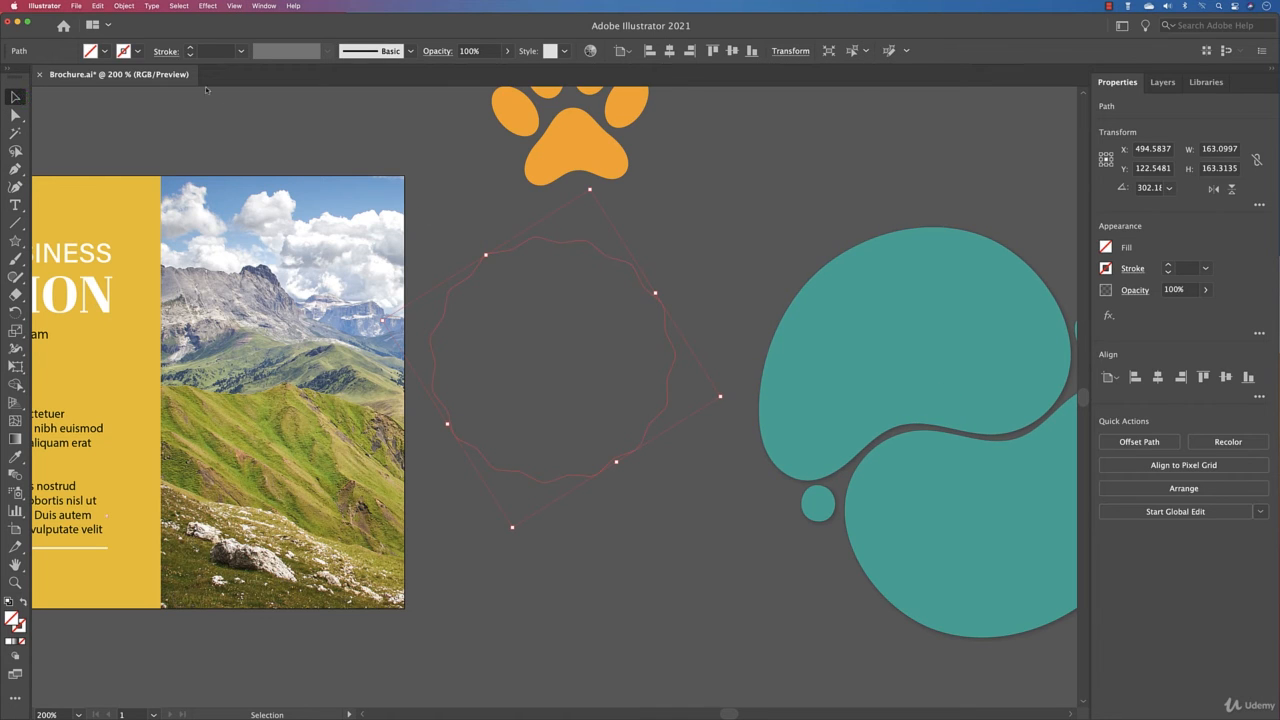
left_click(1170, 267)
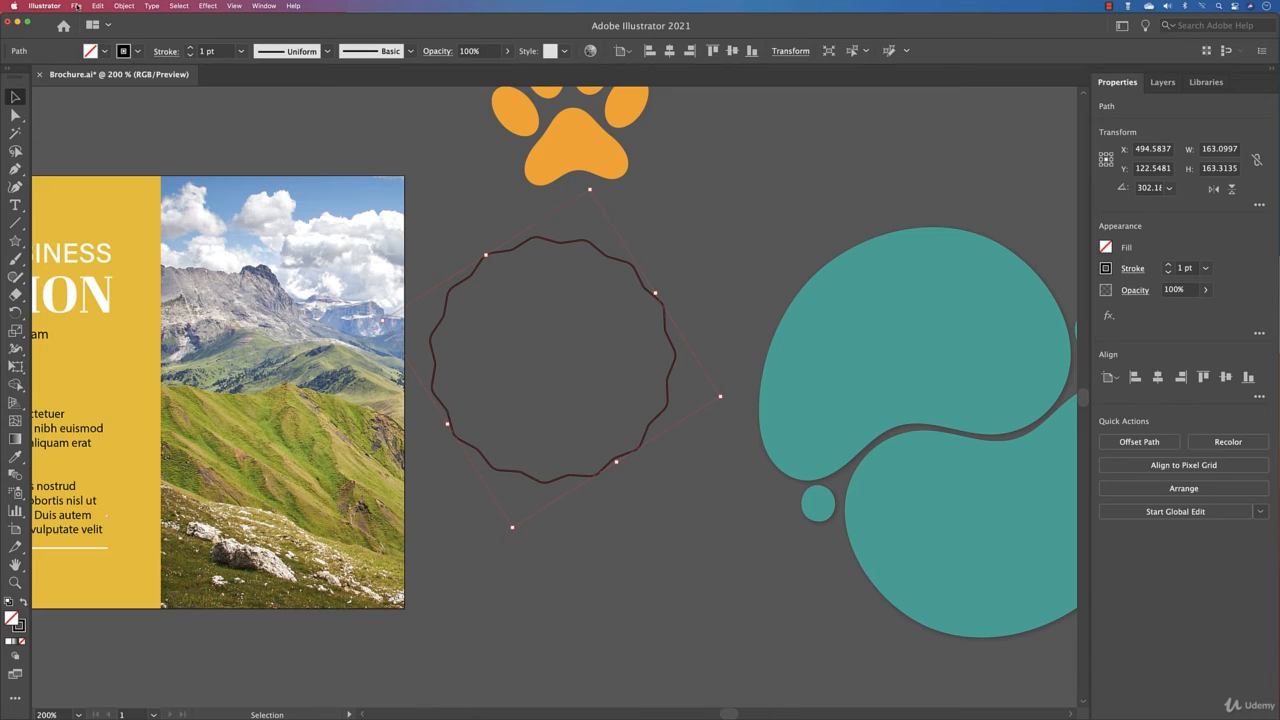
Place Image-mountain.jpg at about 290 × 193 pt over the wavy star shape and send it to the back.
left_click(76, 6)
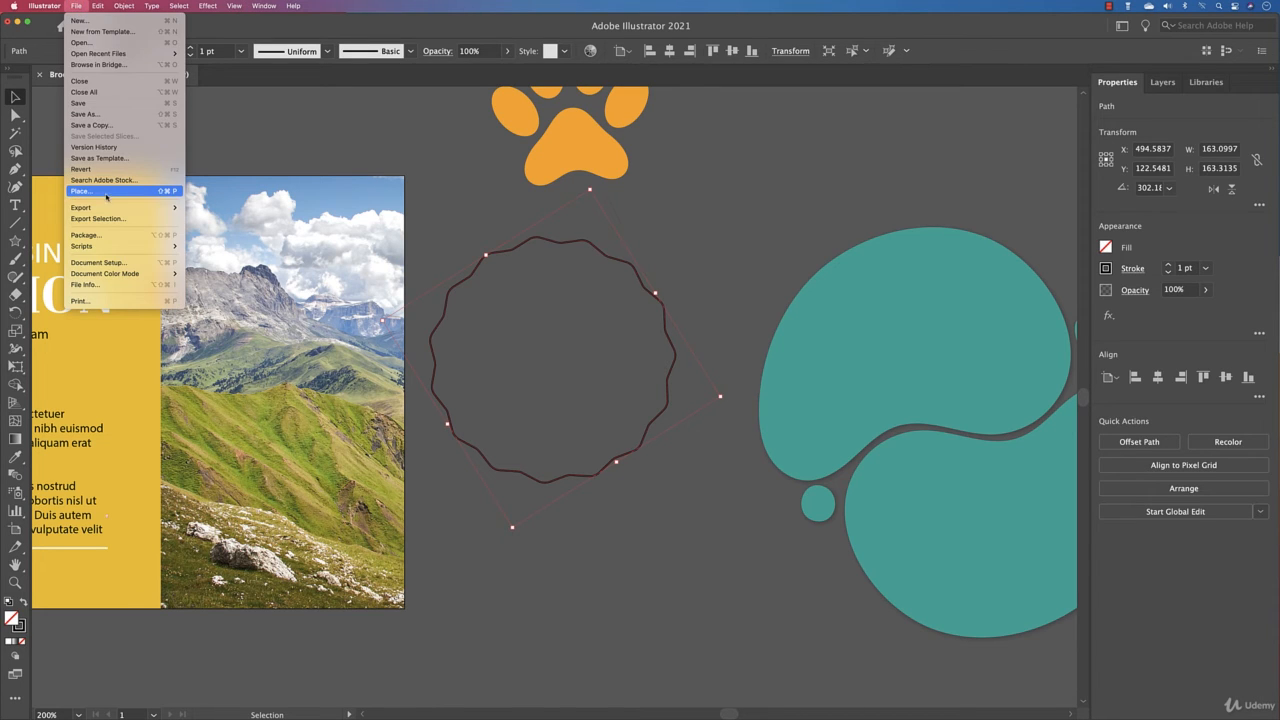
left_click(80, 191)
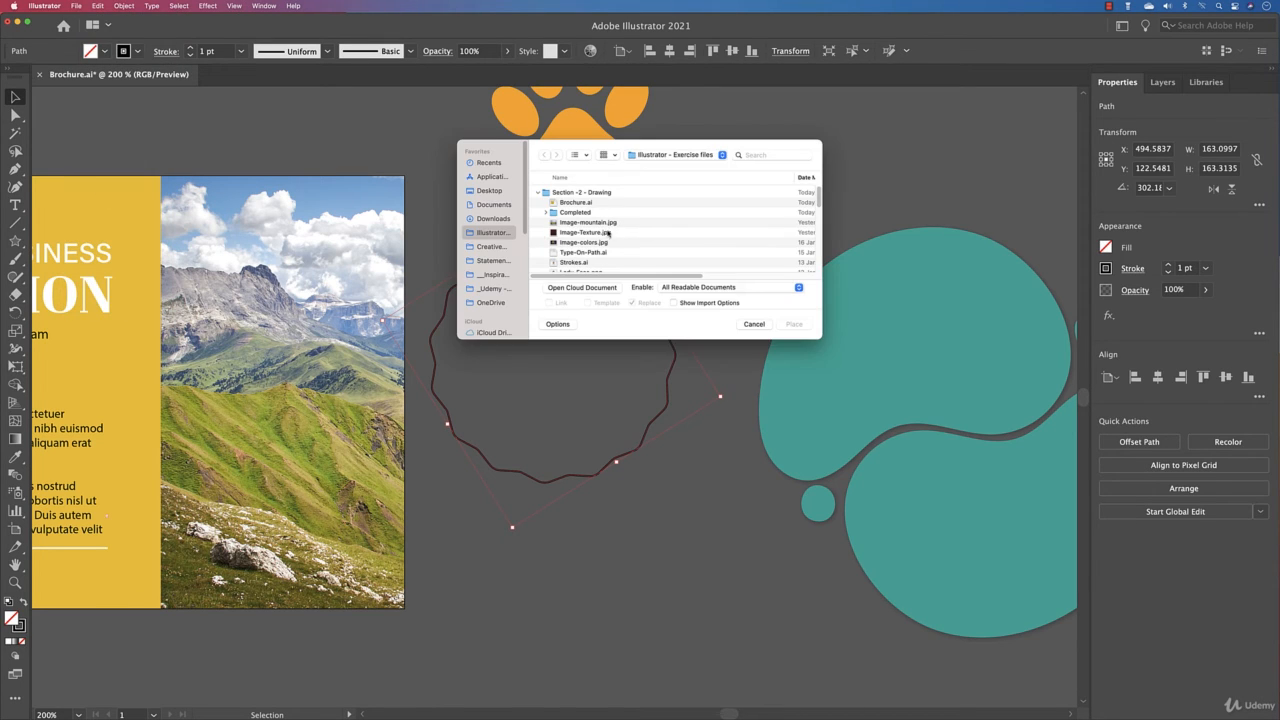
left_click(608, 222)
left_click(792, 324)
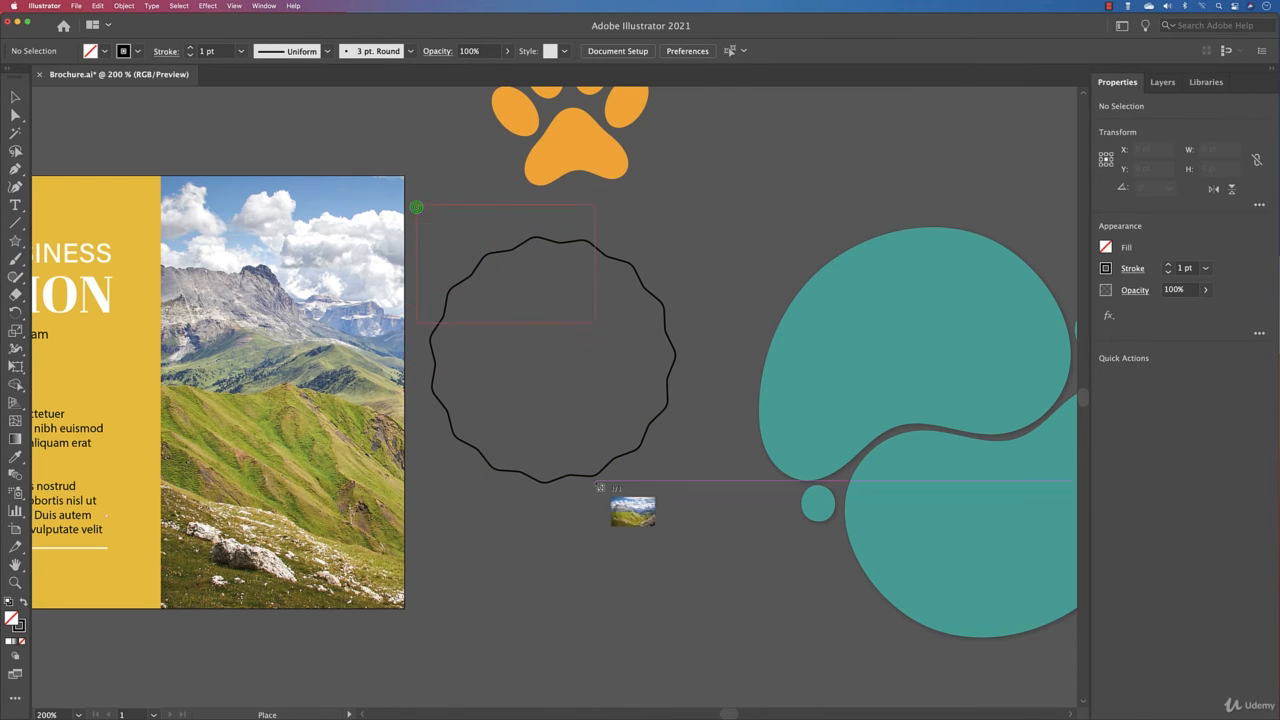
left_click(853, 605)
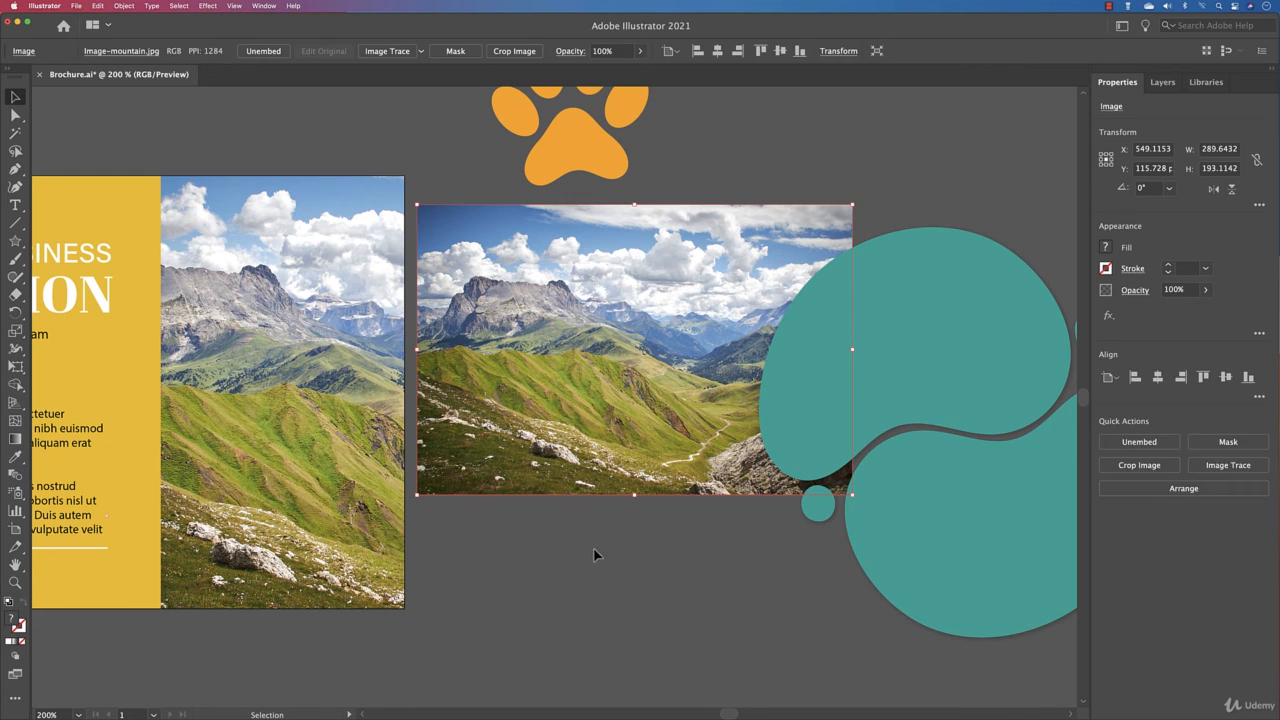
left_click(1180, 489)
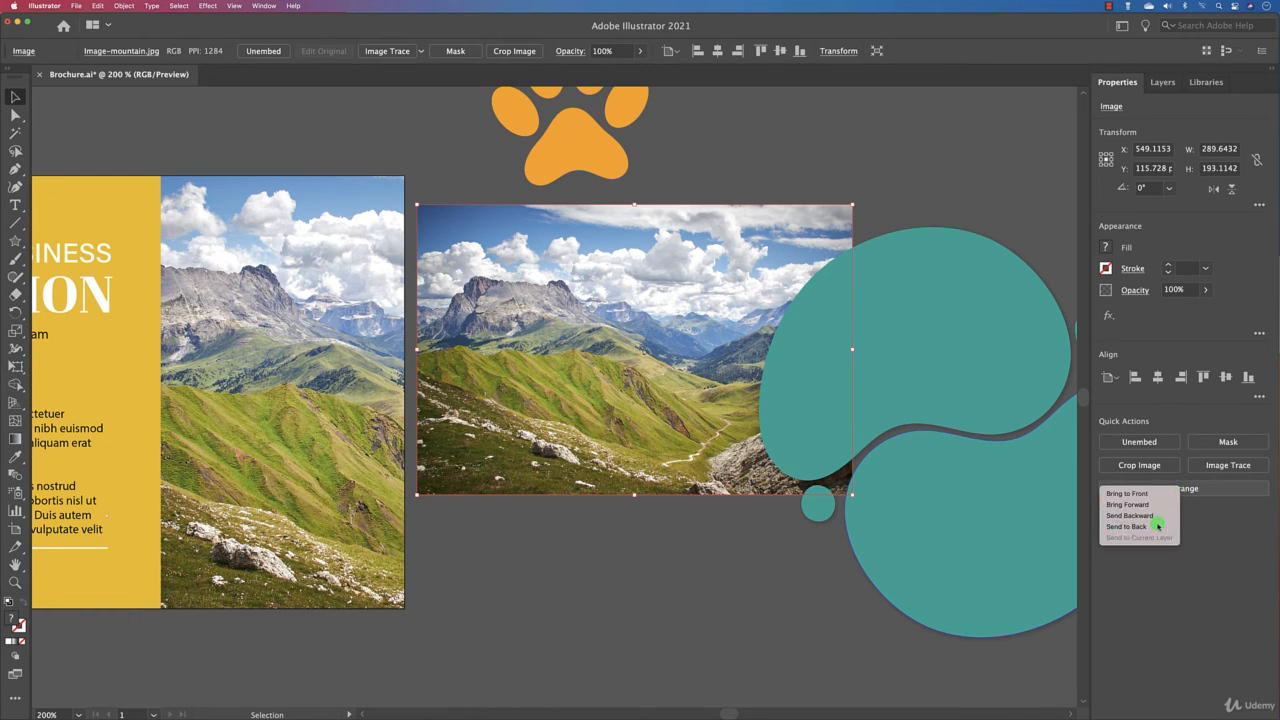
left_click(1158, 525)
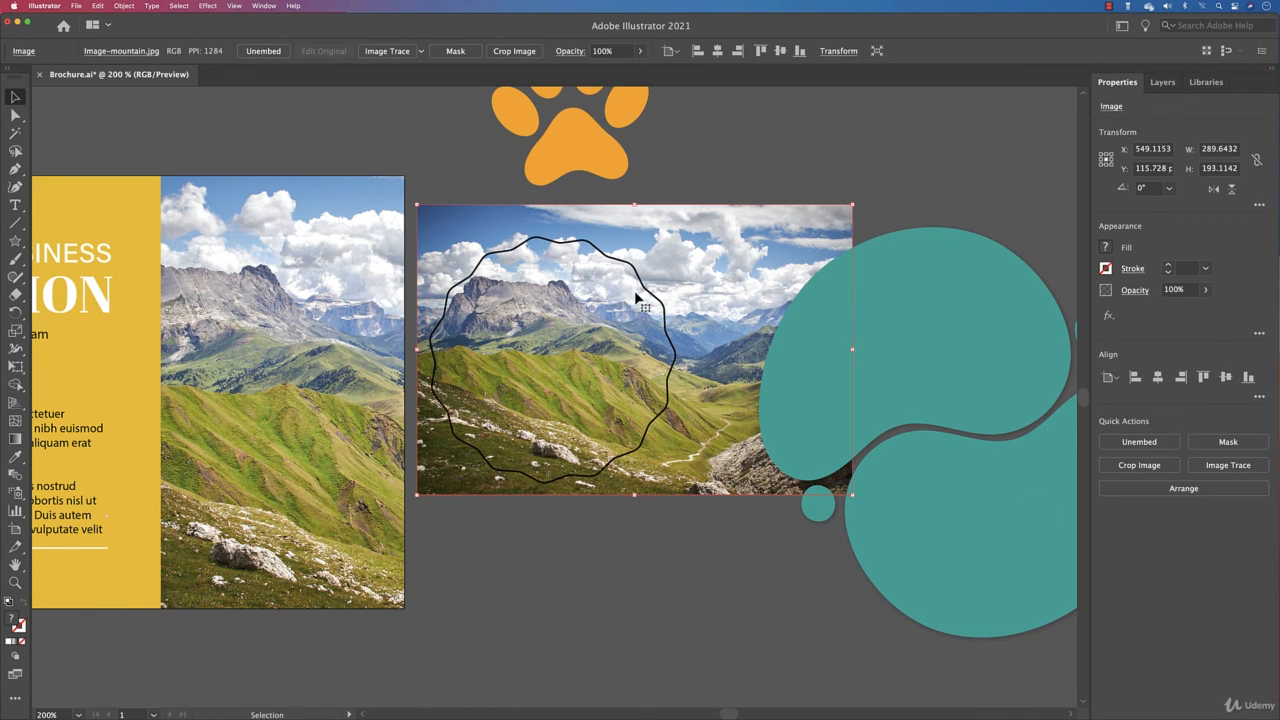
Select the wavy star shape together with the placed mountain image and make a clipping mask from them.
left_click(1162, 82)
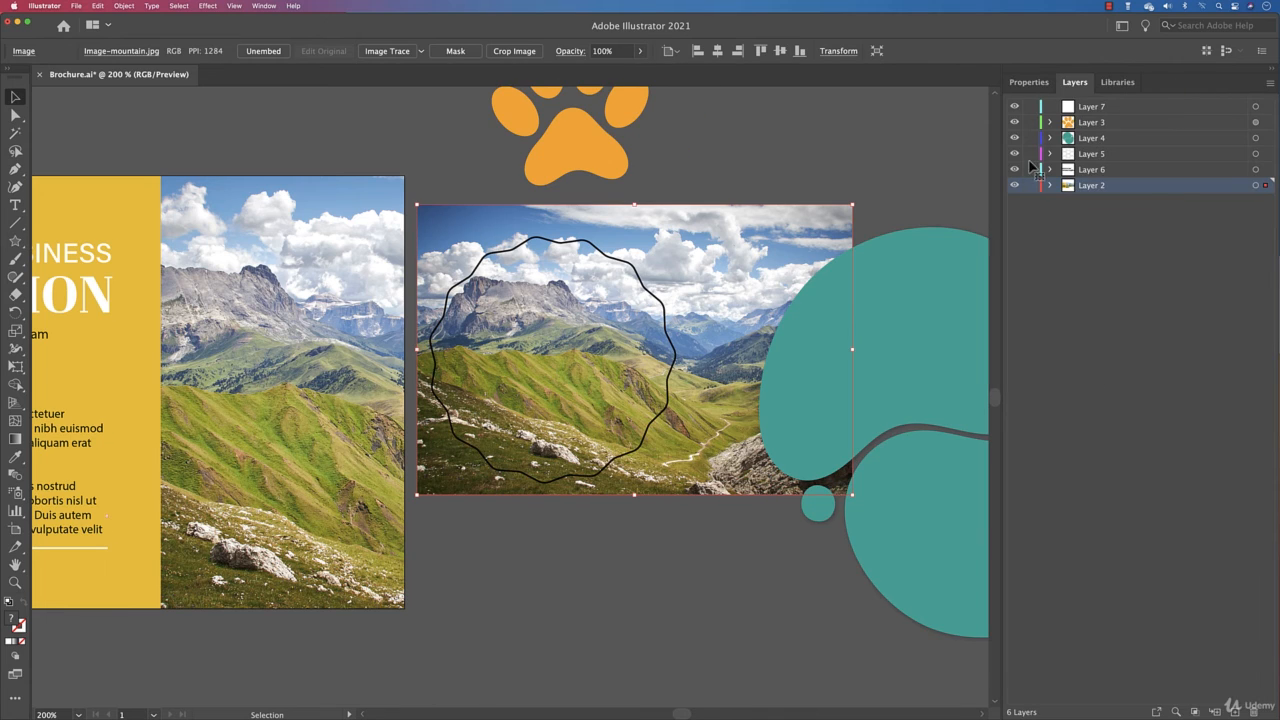
left_click(636, 284, "shift")
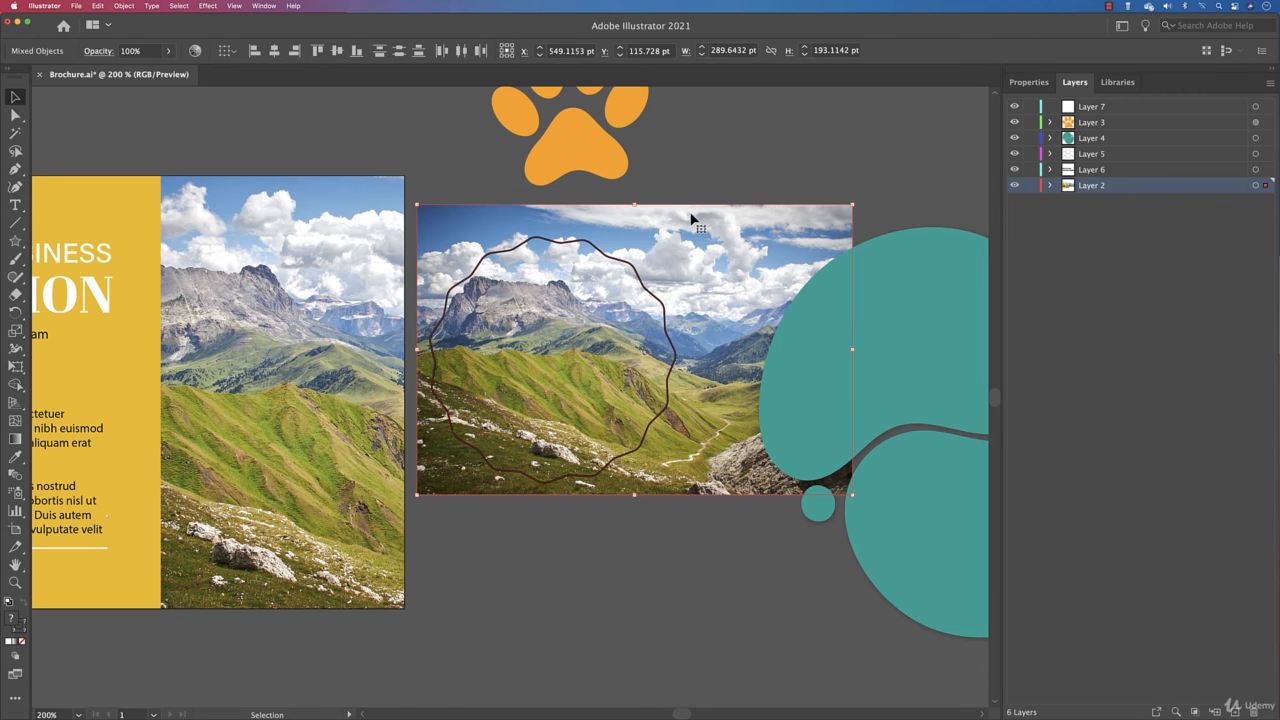
left_click(1036, 84)
left_click(1195, 488)
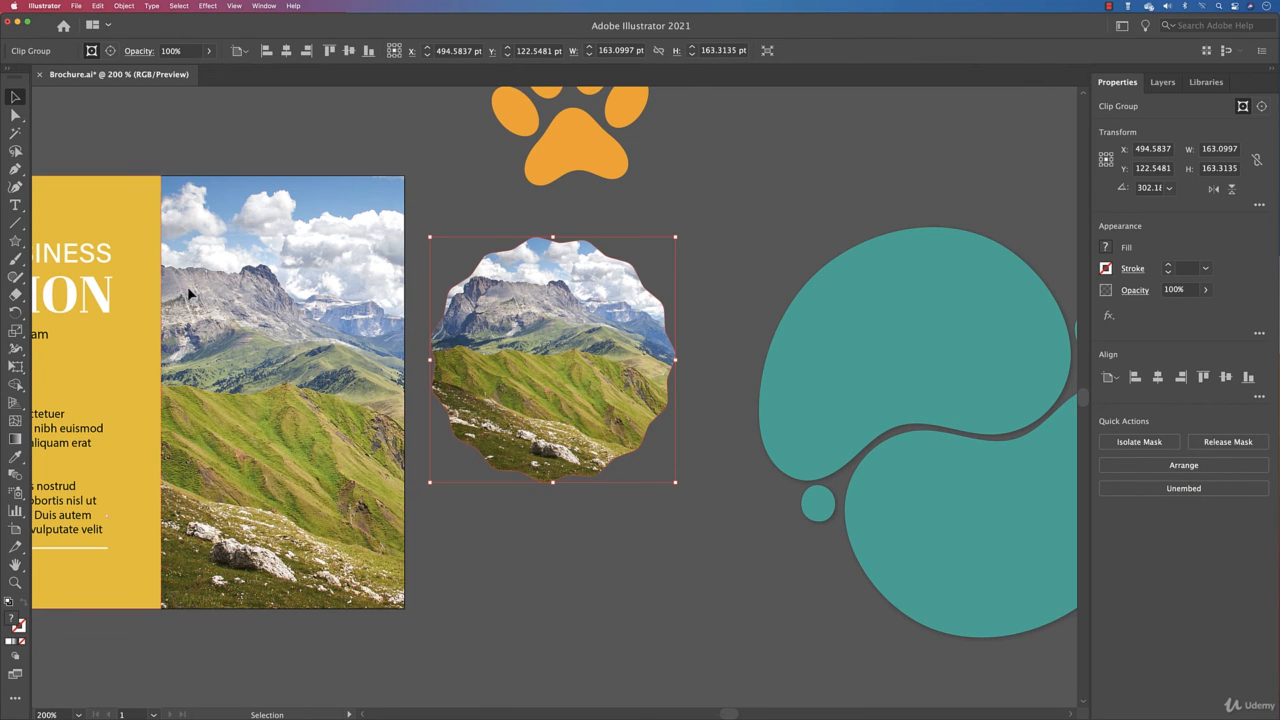
Increase the corner rounding of the star-shaped mask to about 11.6 pt and deselect it.
left_click(15, 115)
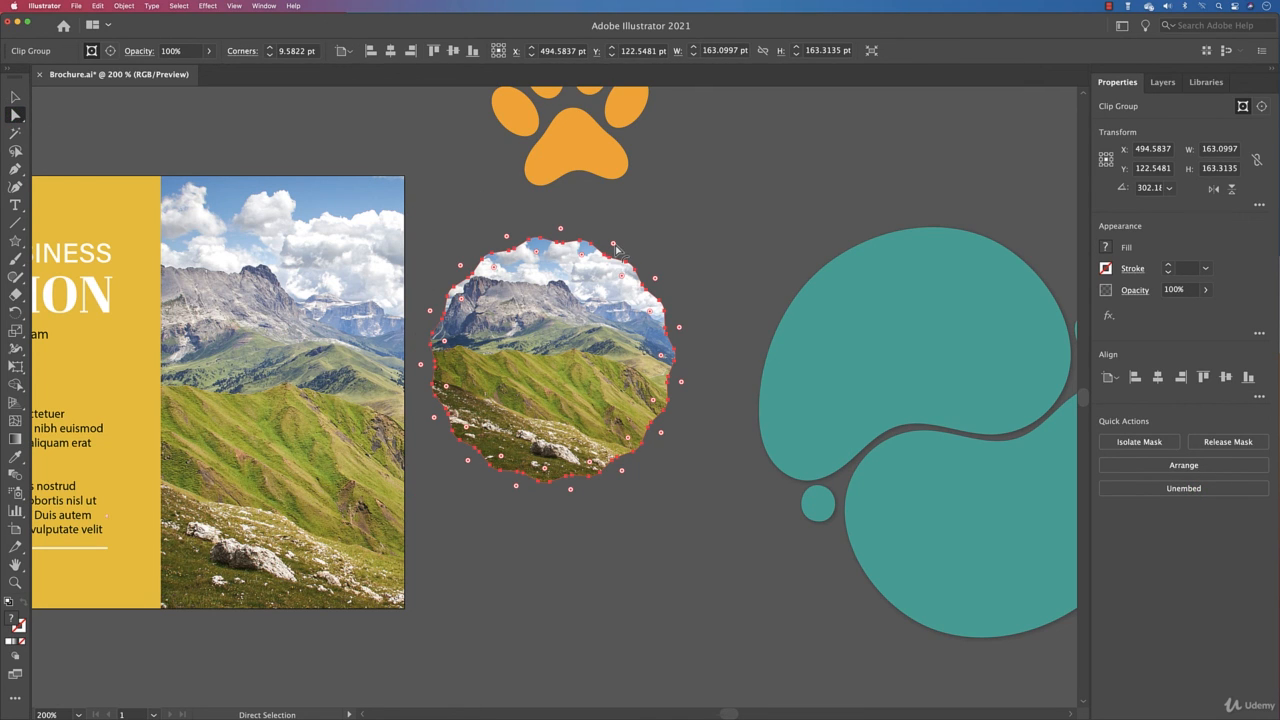
mouse_move(616, 246)
left_mouse_down()
mouse_move(604, 257)
mouse_move(621, 249)
left_mouse_up()
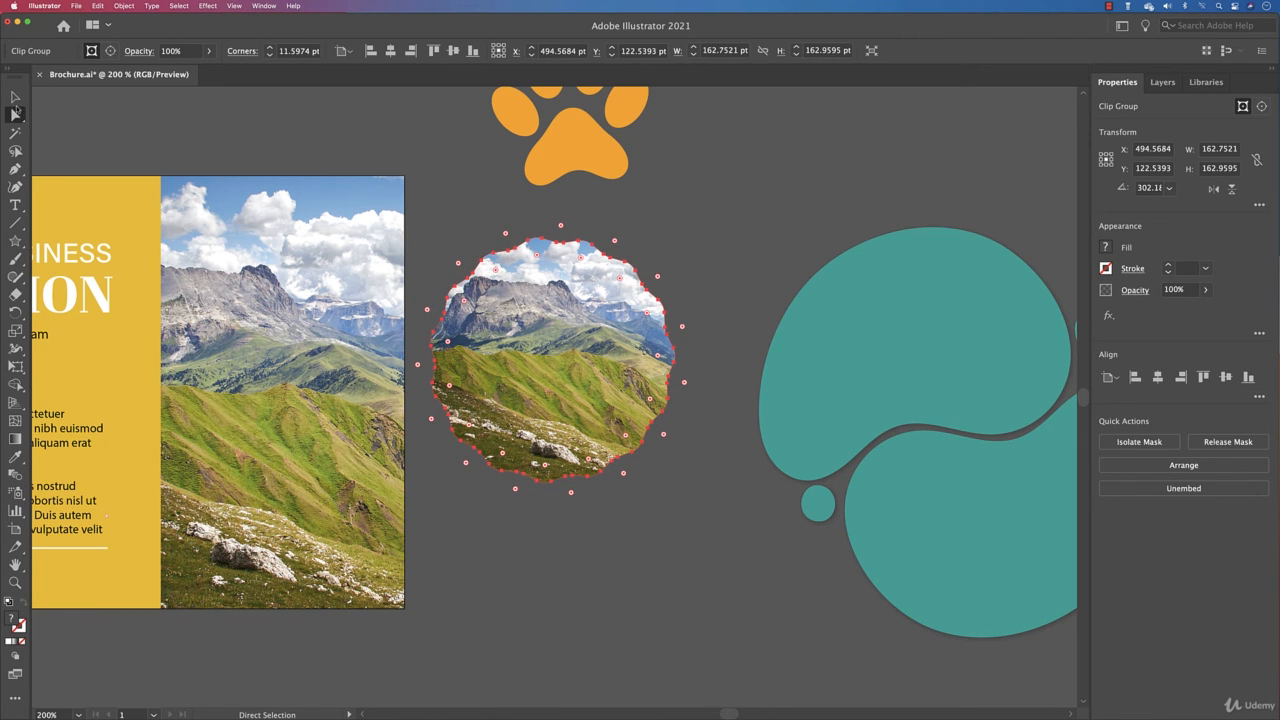
left_click(15, 96)
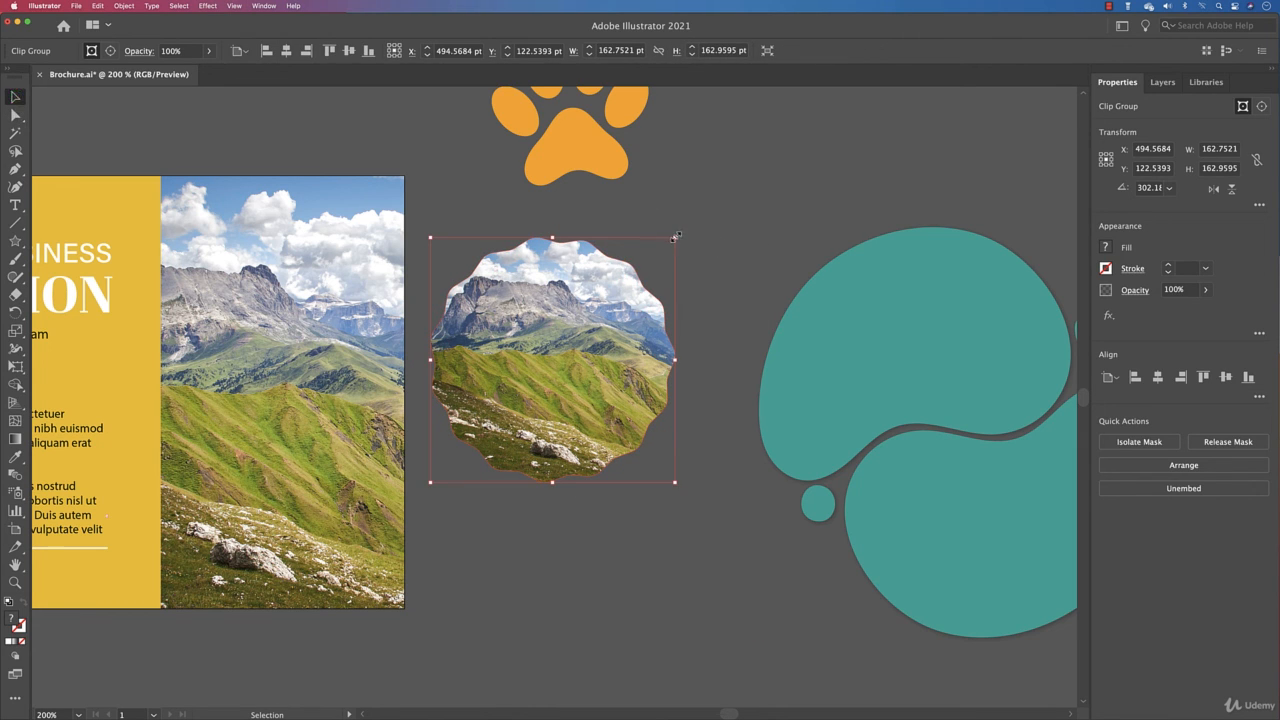
left_click_drag(675, 237, 714, 364)
left_click(734, 269)
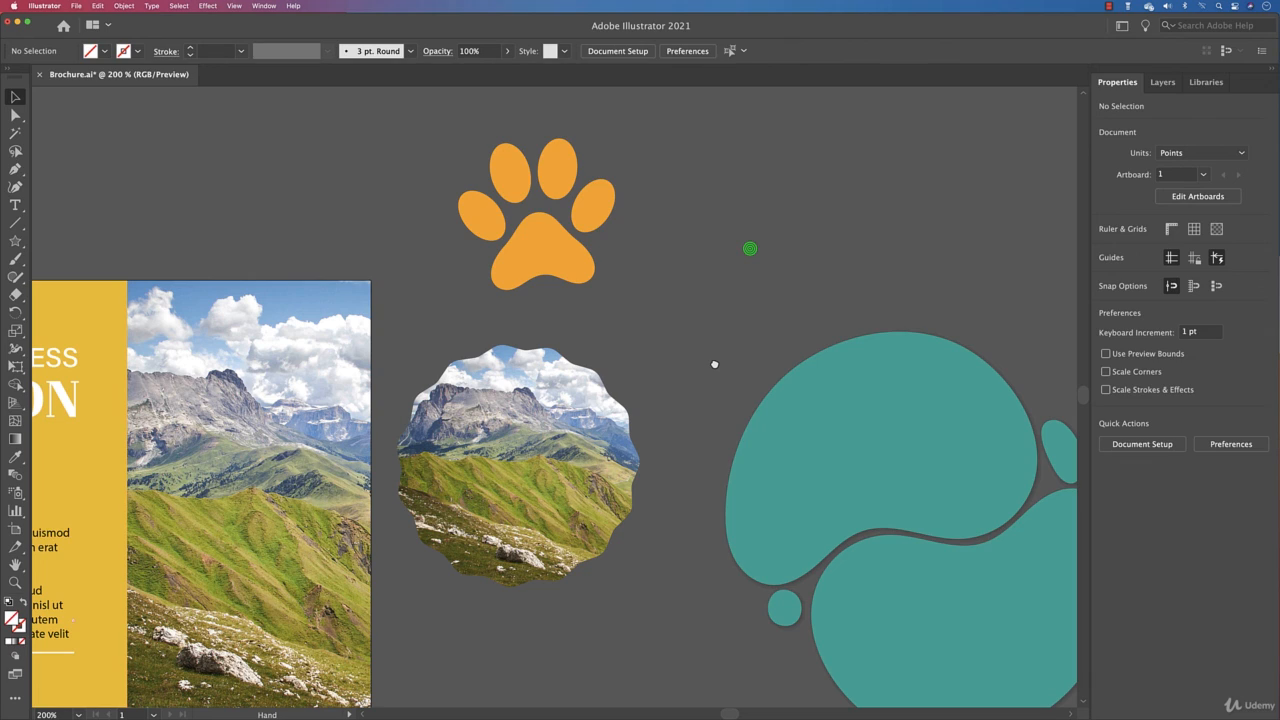